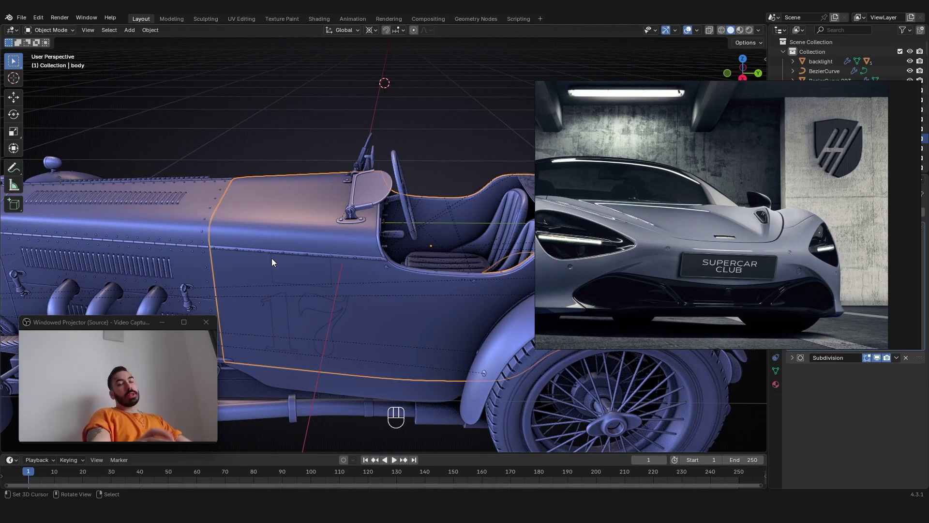
# Examine the vintage car's body mesh from several angles, in Edit Mode and in wireframe
pyautogui.moveTo(272, 259)
pyautogui.mouseDown(button='middle')
pyautogui.moveTo(298, 239)
pyautogui.moveTo(310, 262)
pyautogui.moveTo(294, 226)
pyautogui.moveTo(338, 244)
pyautogui.moveTo(324, 246)
pyautogui.moveTo(317, 199)
pyautogui.moveTo(341, 191)
pyautogui.moveTo(367, 217)
pyautogui.moveTo(383, 167)
pyautogui.moveTo(386, 190)
pyautogui.moveTo(352, 169)
pyautogui.moveTo(321, 166)
pyautogui.moveTo(288, 185)
pyautogui.moveTo(419, 234)
pyautogui.moveTo(455, 217)
pyautogui.mouseUp(button='middle')
pyautogui.press('Tab')
pyautogui.press('z')
pyautogui.moveTo(397, 218); pyautogui.dragTo(405, 206, button='middle')
pyautogui.press('z')
pyautogui.scroll(-4, 406, 243)
pyautogui.press('Tab')
# Examine the curved surfaces around the headlight in the supercar reference photo and clear the photo off the viewport
pyautogui.scroll(5, 612, 253)
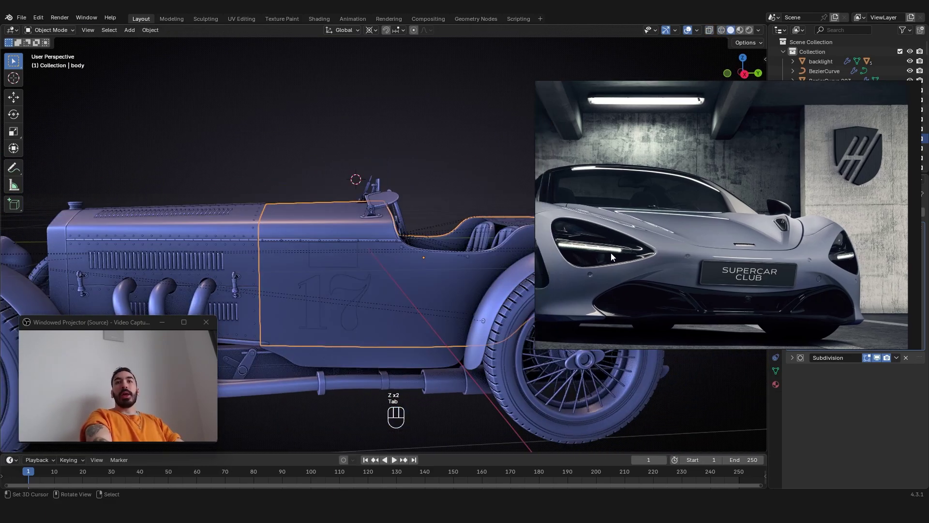
pyautogui.scroll(3, 721, 254)
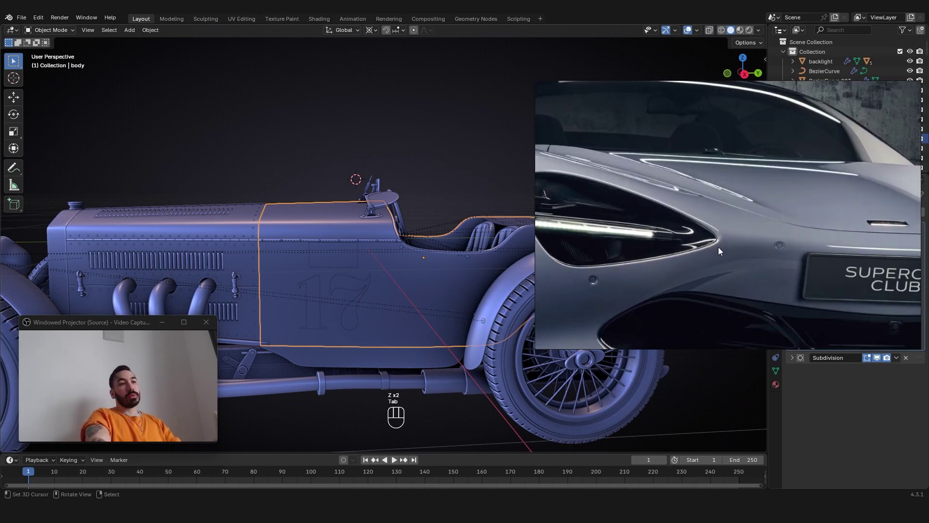
pyautogui.scroll(-5, 708, 231)
pyautogui.scroll(3, 693, 249)
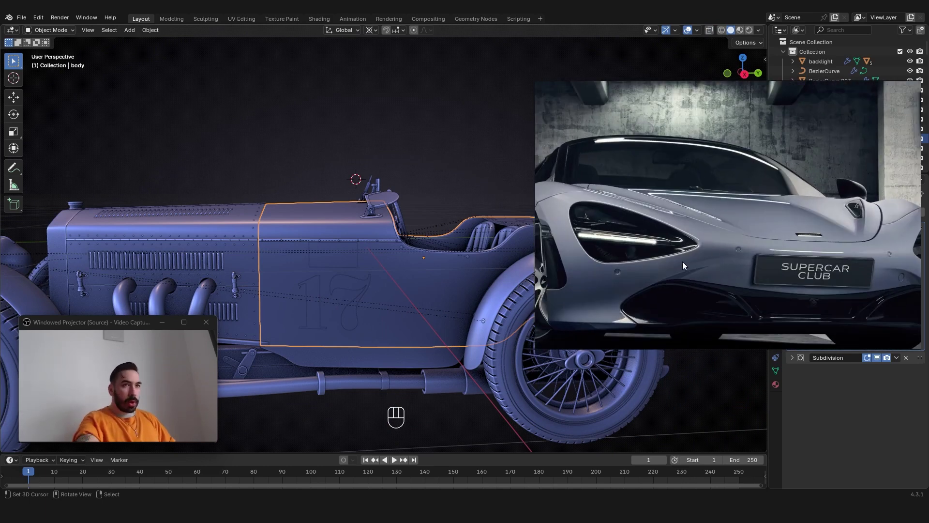
pyautogui.scroll(3, 704, 246)
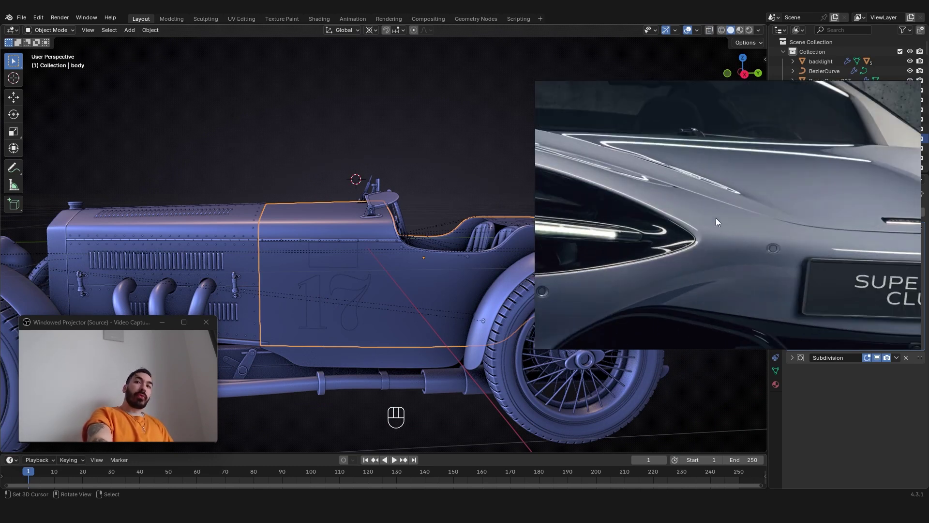
pyautogui.scroll(-3, 716, 271)
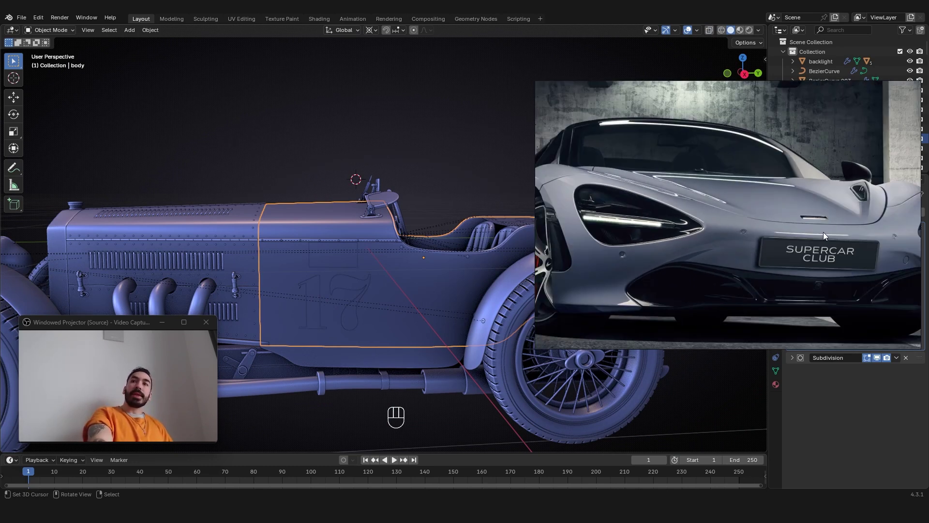
pyautogui.scroll(3, 702, 222)
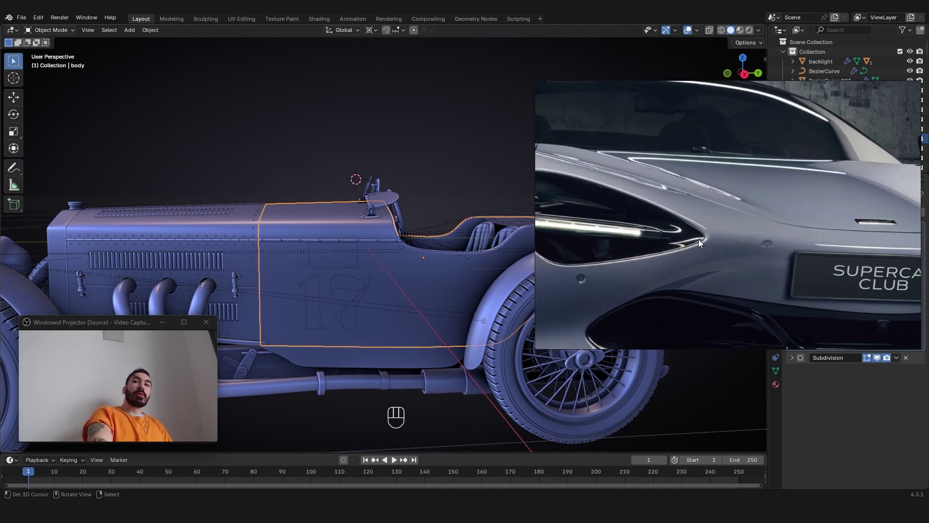
pyautogui.scroll(-2, 704, 237)
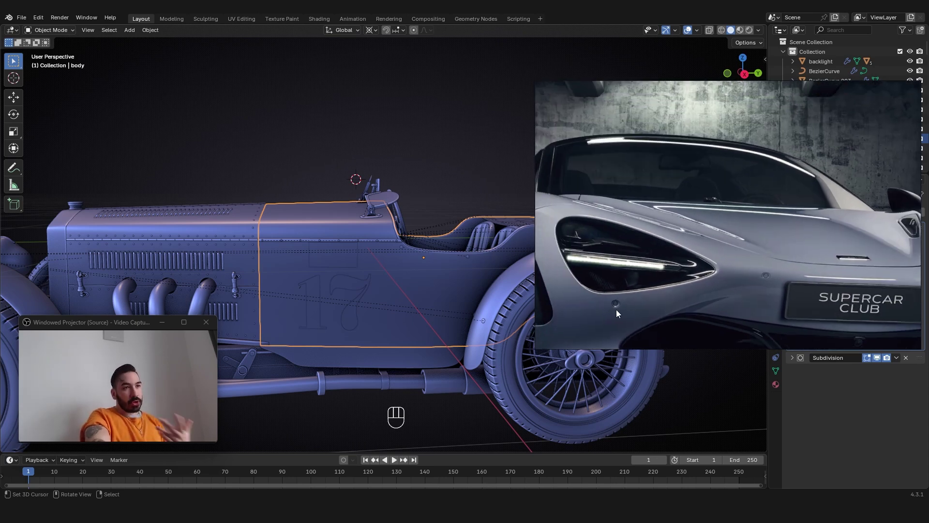
pyautogui.moveTo(652, 85)
pyautogui.moveTo(658, 91); pyautogui.dragTo(474, 498)
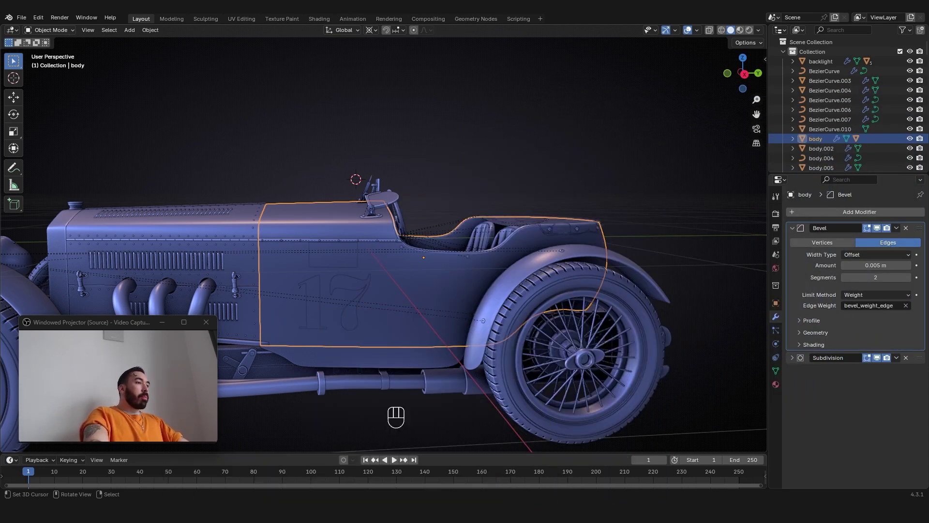
# Add a mesh plane and move it into the empty space above the car
pyautogui.moveTo(501, 292); pyautogui.dragTo(463, 293, button='middle')
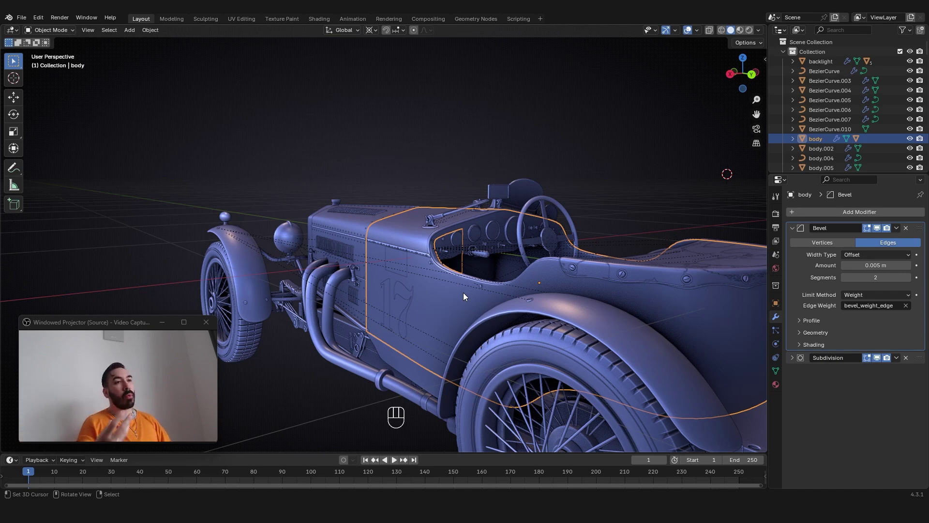
pyautogui.moveTo(476, 258); pyautogui.dragTo(387, 254, button='middle')
pyautogui.scroll(-3, 464, 239)
pyautogui.scroll(-4, 435, 245)
pyautogui.moveTo(489, 257); pyautogui.dragTo(474, 228, button='middle')
pyautogui.hotkey('shift', 'a')
pyautogui.moveTo(473, 227)
pyautogui.click(513, 226)
pyautogui.keyDown('shift'); pyautogui.moveTo(387, 274); pyautogui.dragTo(397, 307, button='middle'); pyautogui.keyUp('shift')
pyautogui.press('g')
pyautogui.click(591, 135)
pyautogui.moveTo(556, 143); pyautogui.dragTo(503, 159, button='middle')
pyautogui.keyDown('shift'); pyautogui.moveTo(503, 159); pyautogui.dragTo(377, 178, button='middle'); pyautogui.keyUp('shift')
# Extrude one edge of the plane and pull it down along Z to form a vertical face
pyautogui.press('Tab')
pyautogui.press('2')
pyautogui.rightClick(398, 168)
pyautogui.press('e')
pyautogui.click(378, 179)
pyautogui.press('g')
pyautogui.press('z')
pyautogui.click(391, 269)
pyautogui.moveTo(391, 269); pyautogui.dragTo(538, 273, button='middle')
pyautogui.keyDown('shift'); pyautogui.moveTo(537, 273); pyautogui.dragTo(426, 299, button='middle'); pyautogui.keyUp('shift')
# Bevel the shared edge between the horizontal and vertical faces about 0.54 m wide with 4 segments
pyautogui.press('2')
pyautogui.rightClick(387, 211)
pyautogui.moveTo(360, 228); pyautogui.dragTo(394, 241, button='middle')
pyautogui.scroll(2, 394, 241)
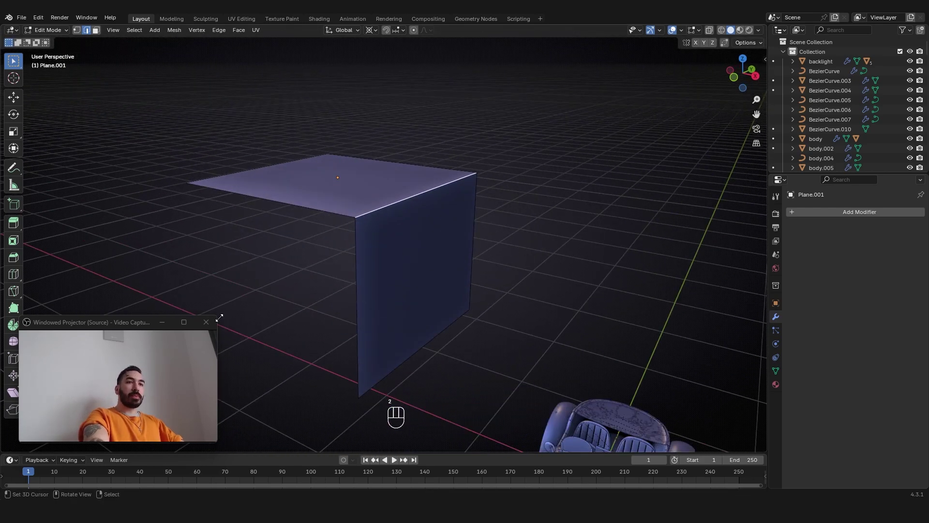
pyautogui.moveTo(219, 317); pyautogui.dragTo(173, 344)
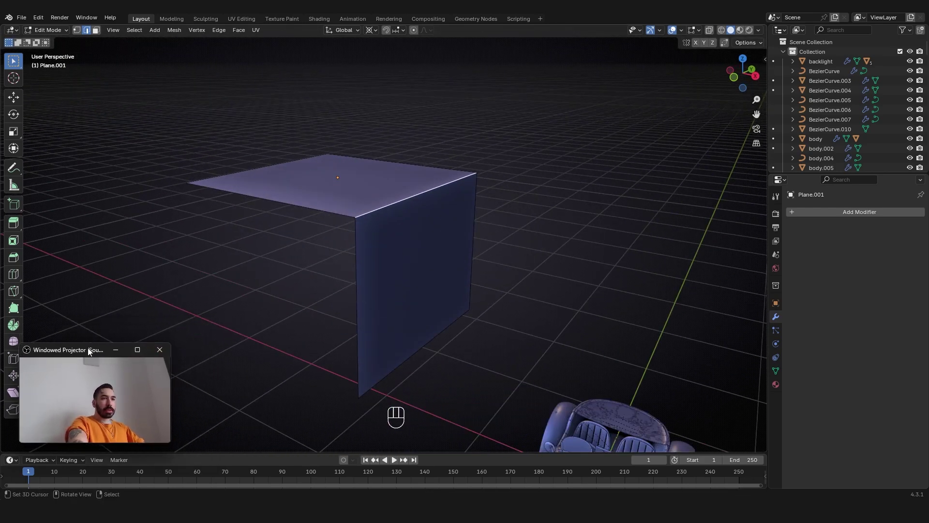
pyautogui.moveTo(89, 350); pyautogui.dragTo(109, 265)
pyautogui.moveTo(342, 255); pyautogui.dragTo(442, 231, button='middle')
pyautogui.hotkey('ctrl', 'b')
pyautogui.click(383, 279)
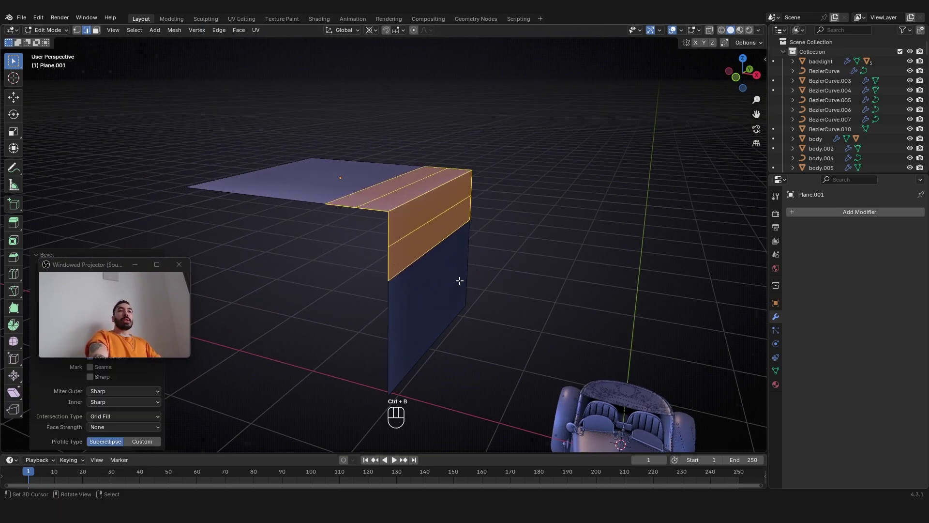
# Set the bevel's shape to 0.5 to round the corner, and collapse the bevel options
pyautogui.moveTo(115, 266); pyautogui.dragTo(108, 159)
pyautogui.click(125, 317)
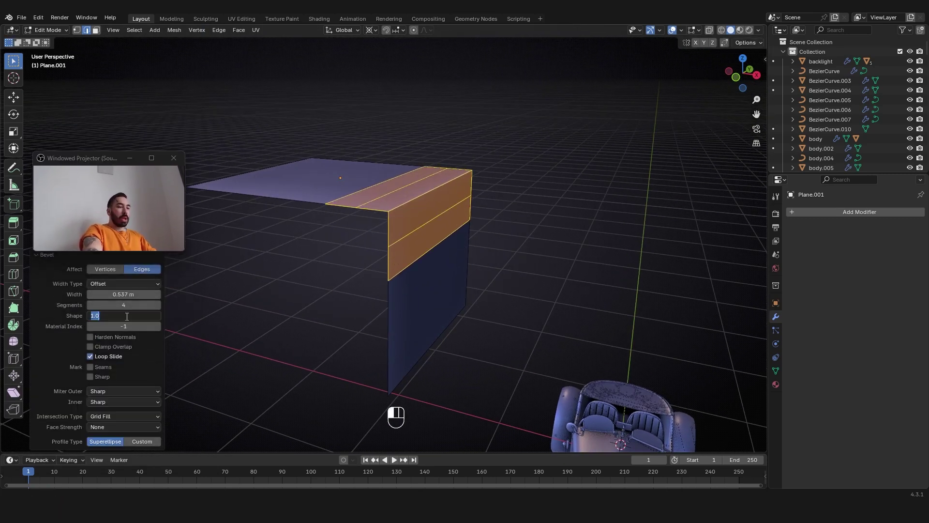
pyautogui.press('BackSpace')
pyautogui.write('.5')
pyautogui.press('Return')
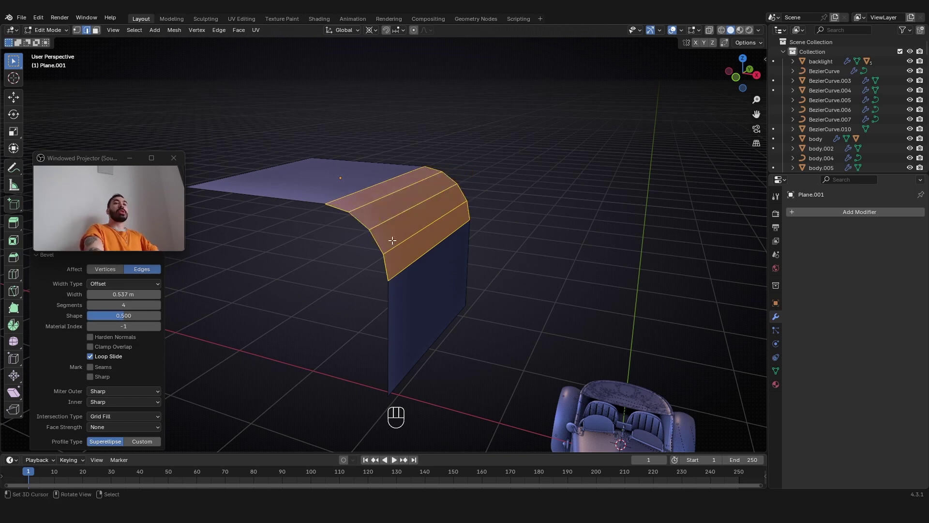
pyautogui.click(37, 255)
pyautogui.moveTo(83, 162); pyautogui.dragTo(85, 256)
# Select the vertex path along the panel's rounded side profile and inspect it from several angles
pyautogui.moveTo(346, 215); pyautogui.dragTo(355, 217, button='middle')
pyautogui.press('a')
pyautogui.press('1')
pyautogui.rightClick(344, 213)
pyautogui.keyDown('ctrl'); pyautogui.rightClick(412, 291); pyautogui.keyUp('ctrl')
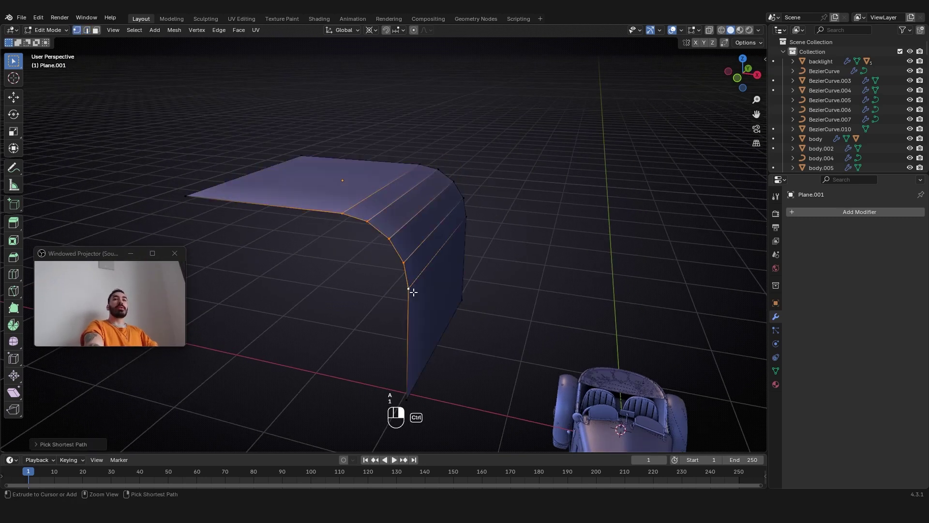
pyautogui.moveTo(413, 291); pyautogui.dragTo(442, 288, button='middle')
pyautogui.moveTo(410, 203); pyautogui.dragTo(350, 185, button='middle')
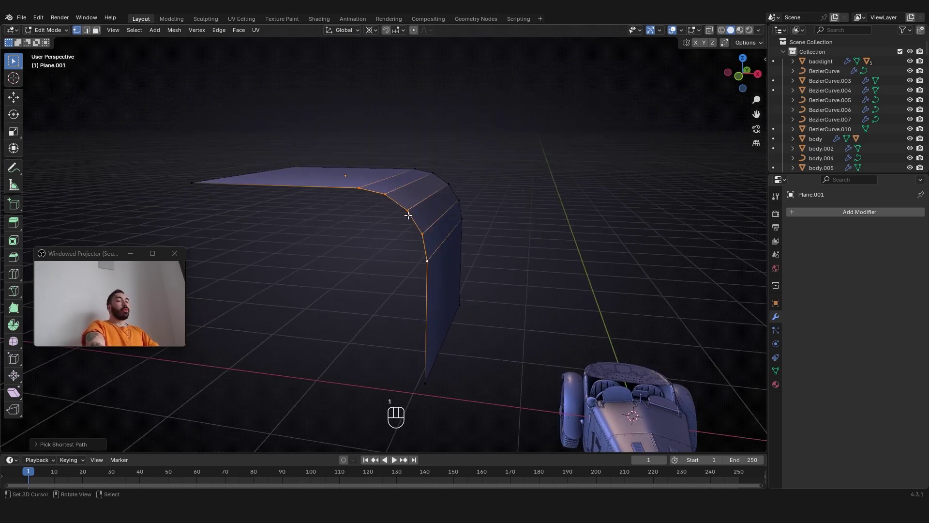
pyautogui.moveTo(408, 215); pyautogui.dragTo(407, 208, button='middle')
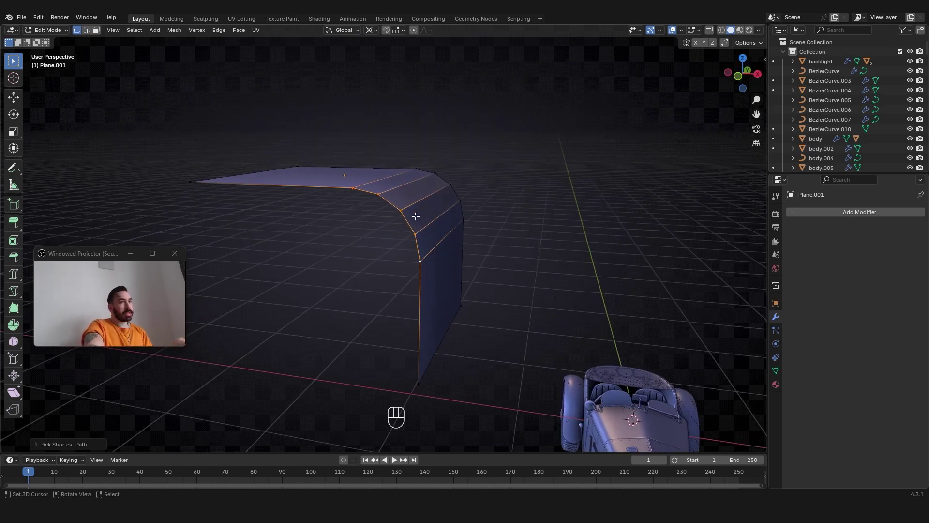
pyautogui.moveTo(412, 227); pyautogui.dragTo(385, 199, button='middle')
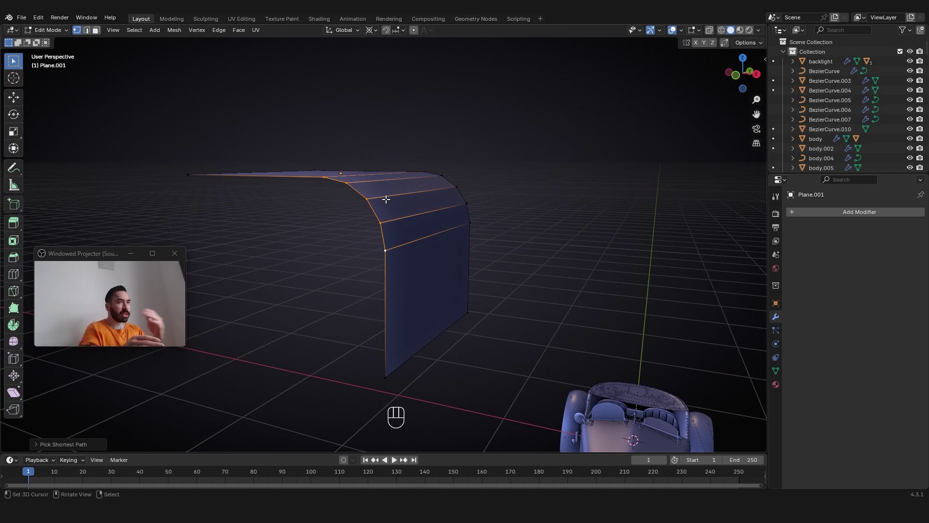
pyautogui.moveTo(386, 199); pyautogui.dragTo(406, 207, button='middle')
pyautogui.press('Tab')
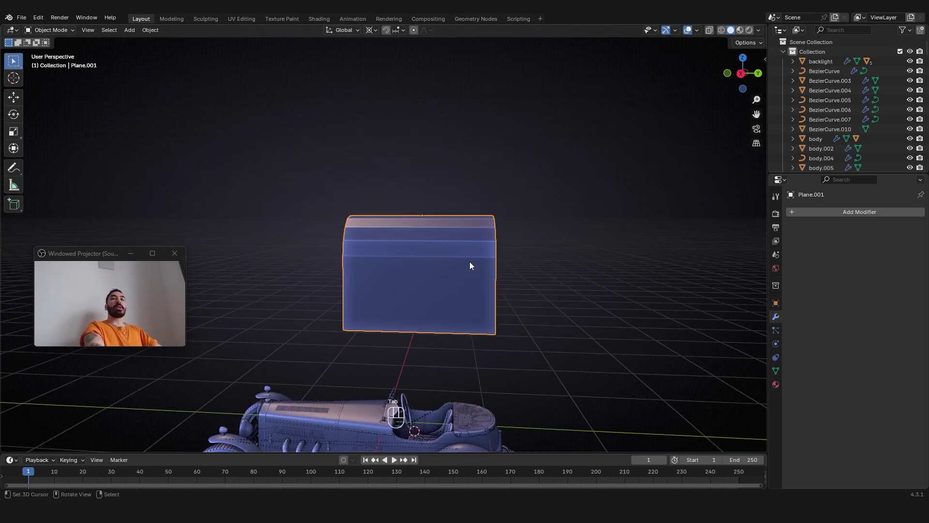
# Compare the rounded panel with the car body below it from the side
pyautogui.moveTo(479, 263); pyautogui.dragTo(413, 299, button='middle')
pyautogui.scroll(3, 448, 280)
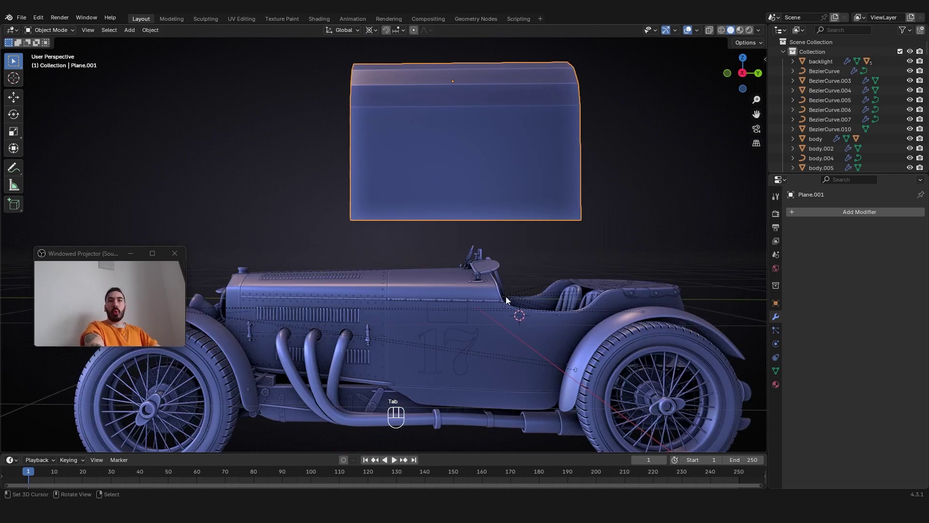
pyautogui.scroll(-3, 411, 135)
pyautogui.moveTo(411, 135); pyautogui.dragTo(417, 222, button='middle')
pyautogui.press('Tab')
pyautogui.scroll(2, 416, 222)
pyautogui.moveTo(416, 222); pyautogui.dragTo(402, 195, button='middle')
pyautogui.press('1')
pyautogui.press('Tab')
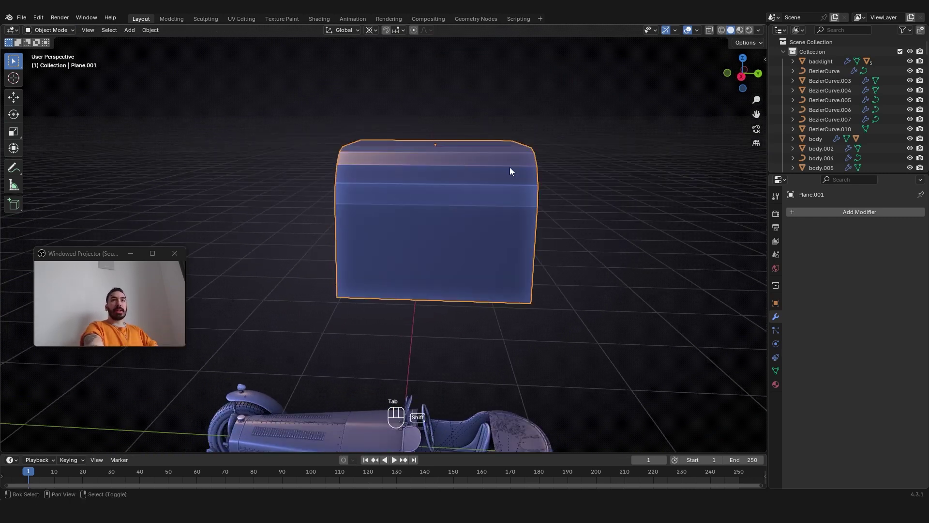
pyautogui.hotkey('shift', 'a')
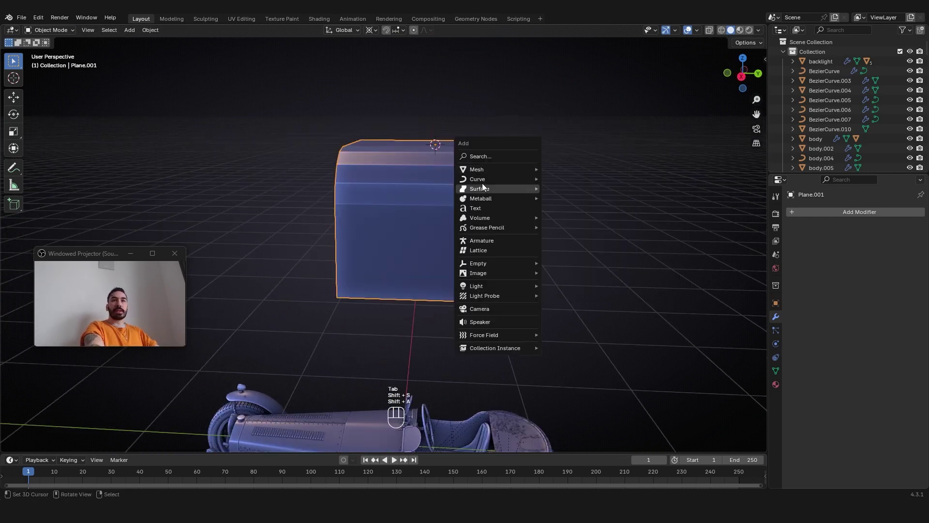
pyautogui.moveTo(489, 169)
pyautogui.click(564, 217)
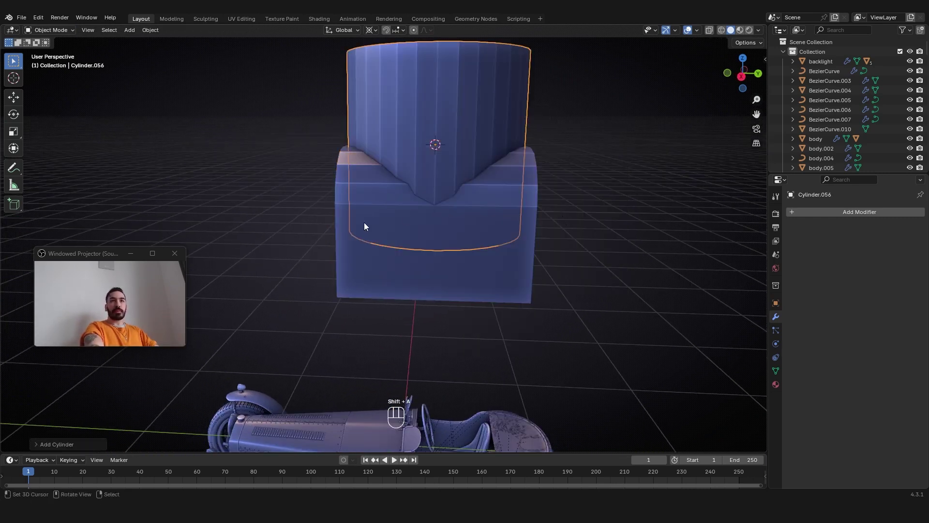
pyautogui.click(78, 442)
pyautogui.moveTo(95, 256); pyautogui.dragTo(100, 207)
pyautogui.click(368, 32)
pyautogui.click(378, 86)
pyautogui.moveTo(481, 241); pyautogui.dragTo(468, 264, button='middle')
pyautogui.write('ry')
pyautogui.write('90')
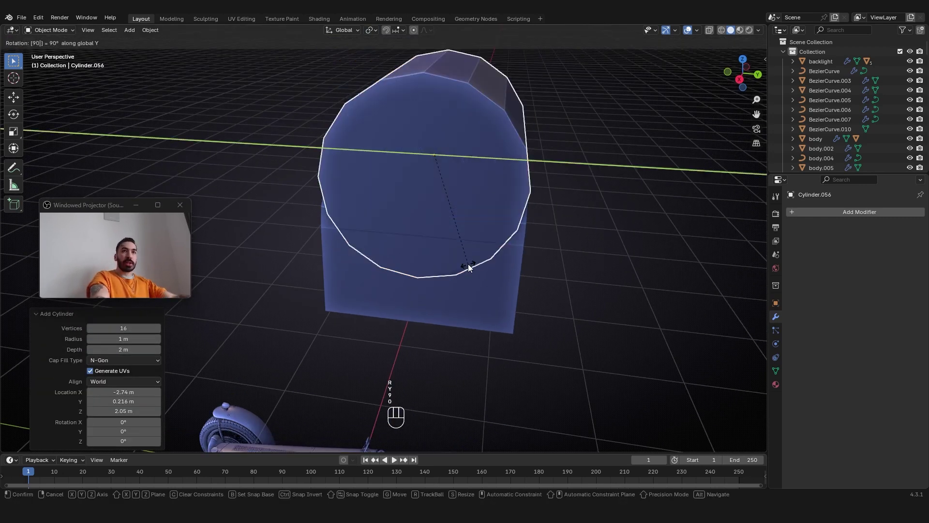
pyautogui.press('Return')
pyautogui.press('z')
pyautogui.press('s')
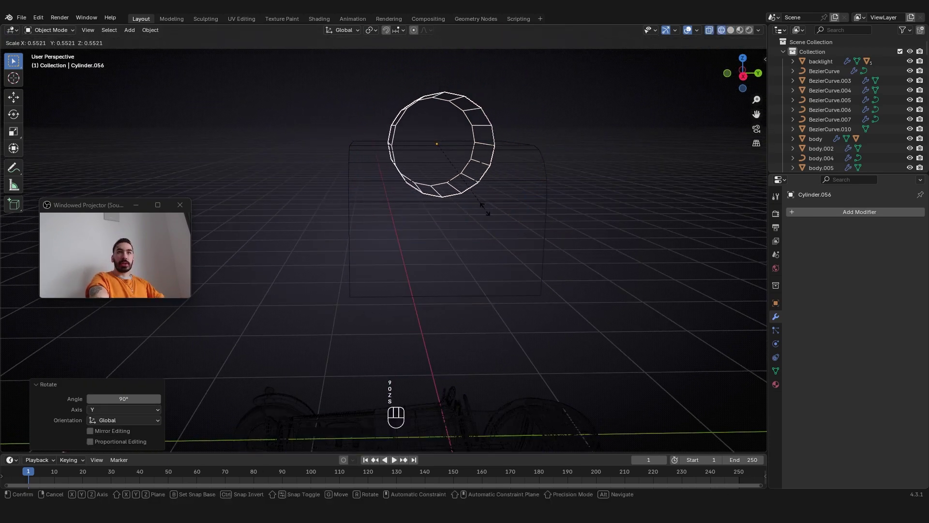
pyautogui.rightClick(484, 209)
pyautogui.press('z')
pyautogui.moveTo(500, 233); pyautogui.dragTo(489, 211, button='middle')
pyautogui.press('s')
pyautogui.rightClick(479, 191)
pyautogui.press('x')
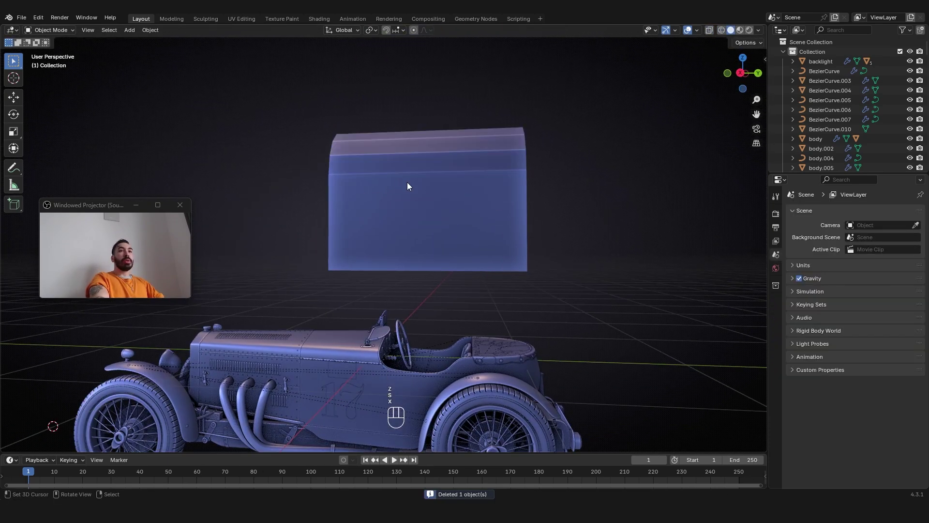
# Set the transform pivot point to 3D Cursor and snap the cursor to the vertex at the lower end of the panel's rounded side profile
pyautogui.moveTo(396, 180); pyautogui.dragTo(544, 222, button='middle')
pyautogui.click(371, 31)
pyautogui.click(392, 64)
pyautogui.click(376, 216)
pyautogui.press('Tab')
pyautogui.press('1')
pyautogui.rightClick(365, 221)
pyautogui.hotkey('shift', 's')
pyautogui.click(543, 296)
pyautogui.moveTo(416, 207); pyautogui.dragTo(390, 209, button='middle')
# Select the path along the rounded side profile up to its upper end and separate it into its own object
pyautogui.keyDown('ctrl'); pyautogui.click(440, 228); pyautogui.keyUp('ctrl')
pyautogui.press('g')
pyautogui.click(444, 227)
pyautogui.press('p')
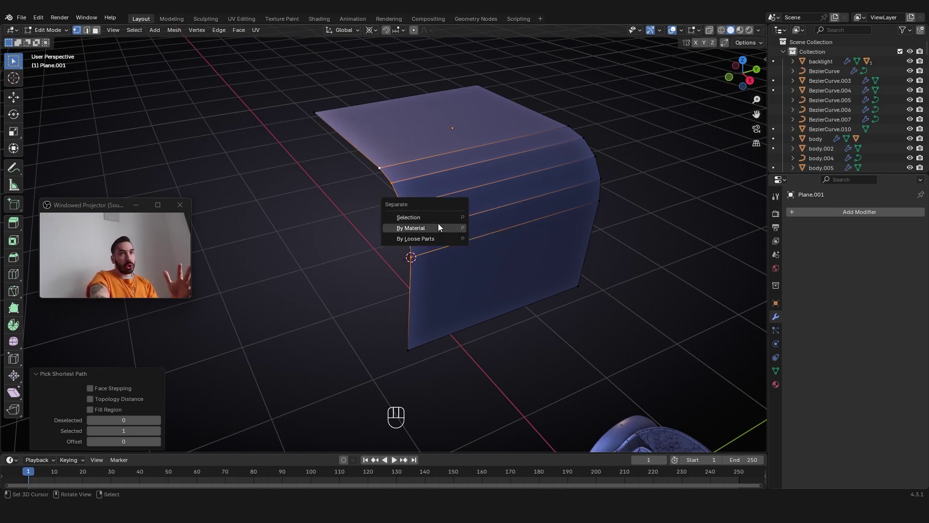
pyautogui.click(438, 217)
pyautogui.press('Tab')
pyautogui.press('g')
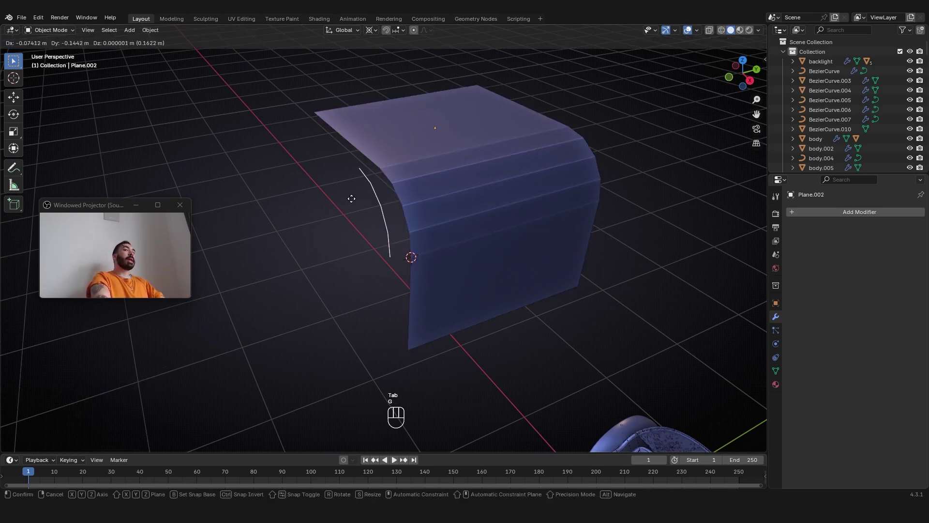
pyautogui.rightClick(358, 207)
pyautogui.moveTo(446, 197); pyautogui.dragTo(429, 196, button='middle')
pyautogui.rightClick(429, 194)
pyautogui.press('g')
pyautogui.rightClick(460, 182)
# Rotate all the vertices of the separated curve by -90° about the global Z axis around the 3D cursor
pyautogui.rightClick(367, 203)
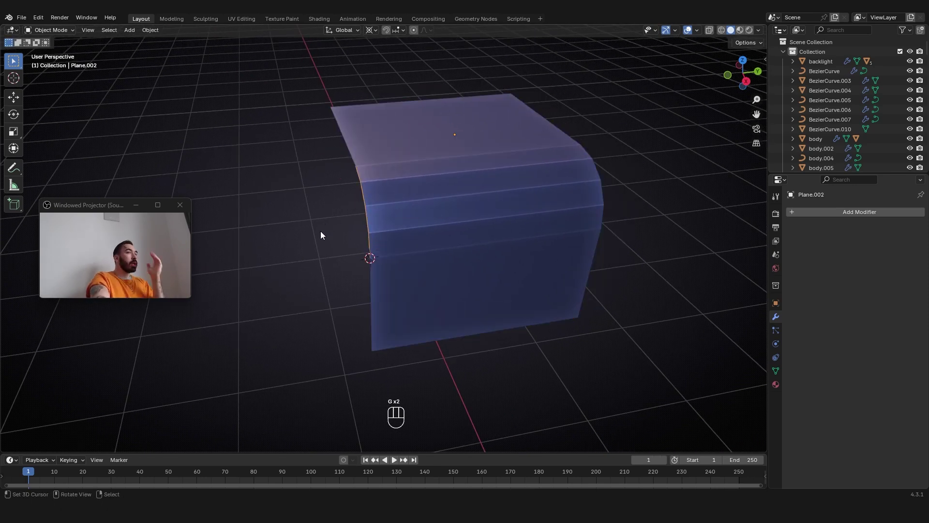
pyautogui.moveTo(341, 246); pyautogui.dragTo(381, 243, button='middle')
pyautogui.press('a')
pyautogui.rightClick(334, 200)
pyautogui.press('Tab')
pyautogui.press('a')
pyautogui.moveTo(343, 198); pyautogui.dragTo(398, 222, button='middle')
pyautogui.press('r')
pyautogui.press('r')
pyautogui.press('z')
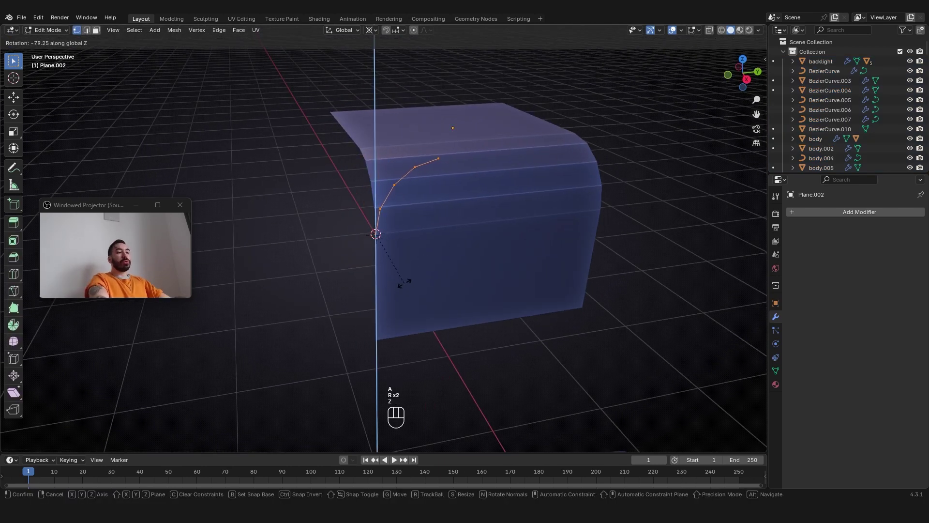
pyautogui.click(406, 286)
# Rotate the separated curve about the global X axis until its end at the 3D cursor runs horizontally, and leave Edit Mode
pyautogui.moveTo(407, 286); pyautogui.dragTo(437, 251, button='middle')
pyautogui.press('r')
pyautogui.press('x')
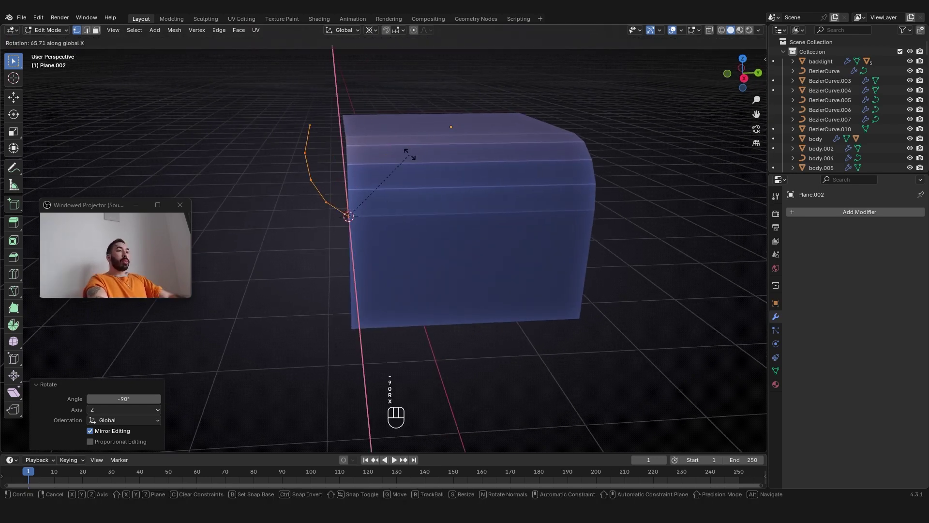
pyautogui.click(427, 149)
pyautogui.press('Tab')
# In the right orthographic wireframe view, move the curve about 1.40 m along the global Y axis
pyautogui.moveTo(427, 148)
pyautogui.mouseDown(button='middle')
pyautogui.moveTo(383, 185)
pyautogui.moveTo(312, 162)
pyautogui.moveTo(364, 190)
pyautogui.moveTo(363, 249)
pyautogui.mouseUp(button='middle')
pyautogui.press('KP_3')
pyautogui.press('z')
pyautogui.scroll(1, 363, 249)
pyautogui.press('g')
pyautogui.press('y')
pyautogui.press('t')
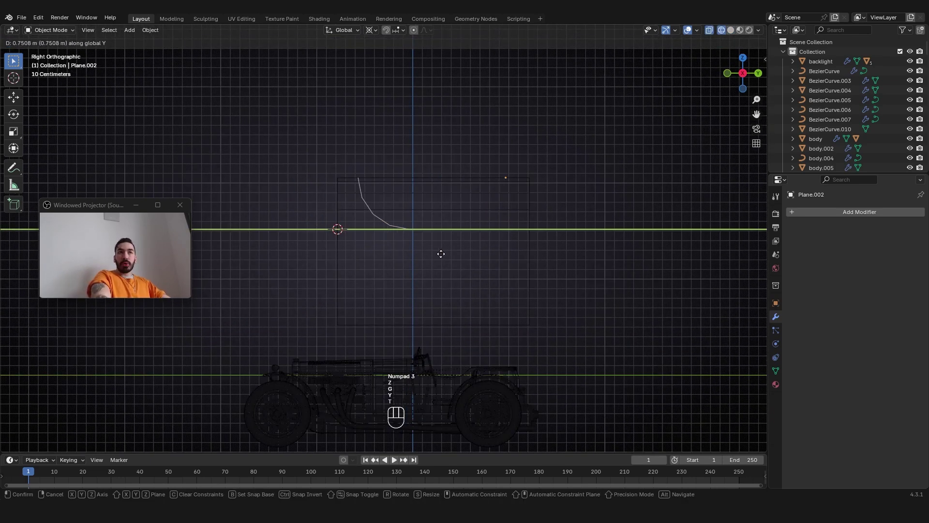
pyautogui.click(439, 197)
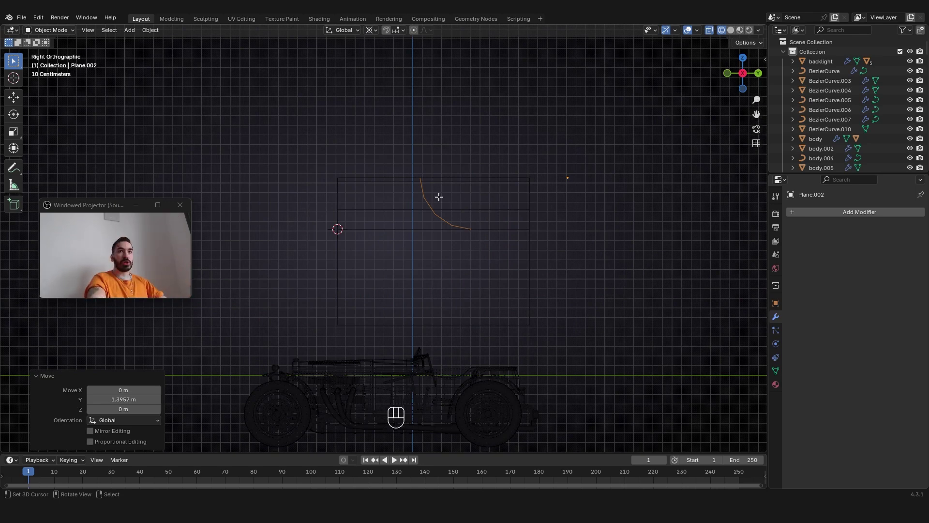
# Return to solid shading and check in perspective how the curve sits against the panel's rounded corner
pyautogui.press('Tab')
pyautogui.scroll(2, 433, 185)
pyautogui.moveTo(433, 185)
pyautogui.keyDown('shift'); pyautogui.mouseDown(button='middle')
pyautogui.moveTo(444, 213)
pyautogui.moveTo(388, 236)
pyautogui.moveTo(397, 238)
pyautogui.mouseUp(button='middle'); pyautogui.keyUp('shift')
pyautogui.press('z')
pyautogui.press('Tab')
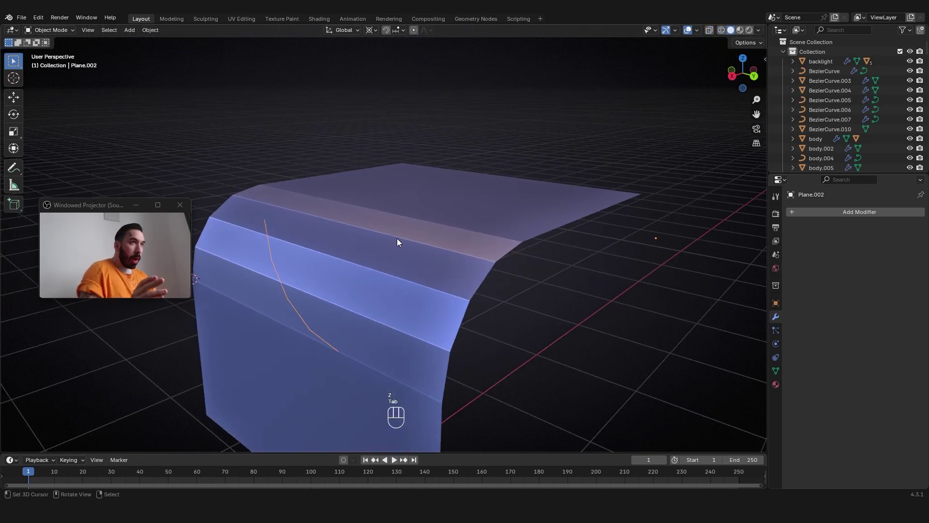
pyautogui.moveTo(90, 207); pyautogui.dragTo(81, 223)
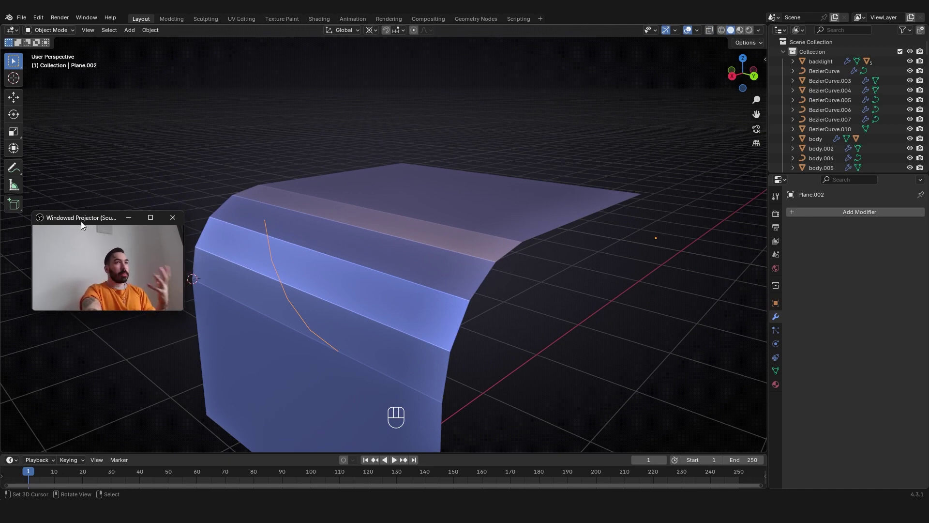
# Extrude the upper end vertex of the separated curve straight up along the global Z axis, well above the panel
pyautogui.moveTo(228, 275); pyautogui.dragTo(342, 299, button='middle')
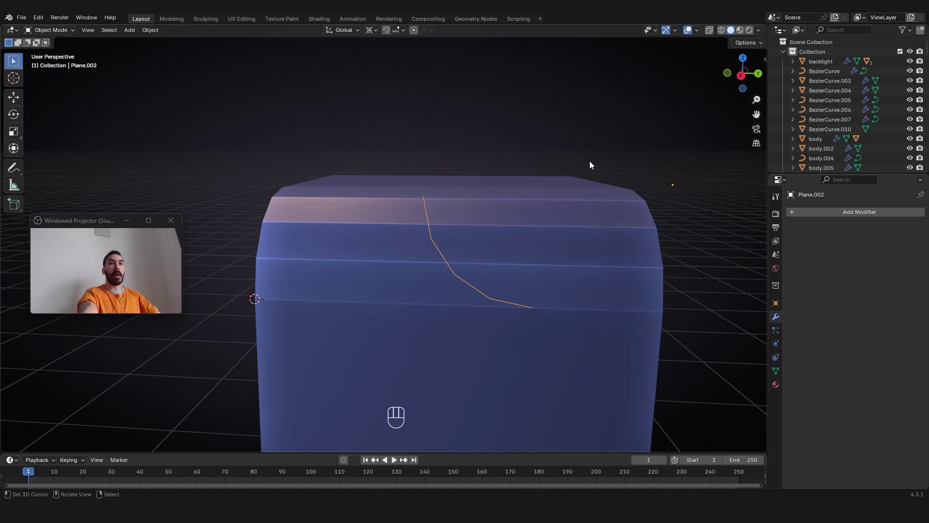
pyautogui.press('`')
pyautogui.rightClick(423, 192)
pyautogui.rightClick(424, 199)
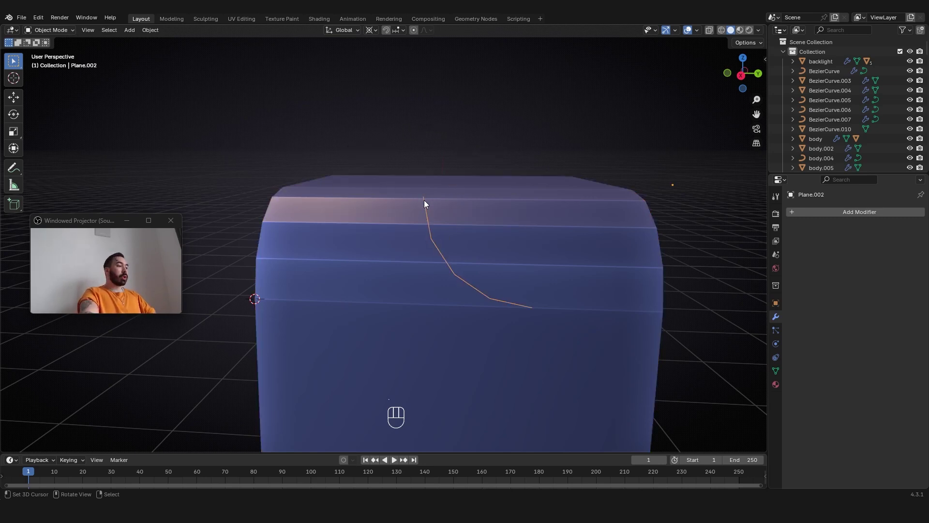
pyautogui.press('Tab')
pyautogui.press('1')
pyautogui.rightClick(425, 199)
pyautogui.scroll(-4, 471, 266)
pyautogui.moveTo(471, 266); pyautogui.dragTo(381, 264, button='middle')
pyautogui.press('e')
pyautogui.rightClick(381, 264)
pyautogui.press('g')
pyautogui.press('z')
pyautogui.click(383, 184)
# Extrude the lower end vertex of the curve along the global Y axis until it extends past the panel's side edge
pyautogui.click(422, 294)
pyautogui.moveTo(426, 295)
pyautogui.mouseDown(button='middle')
pyautogui.moveTo(455, 298)
pyautogui.moveTo(420, 297)
pyautogui.mouseUp(button='middle')
pyautogui.press('e')
pyautogui.rightClick(438, 305)
pyautogui.press('g')
pyautogui.press('y')
pyautogui.click(633, 339)
# Snap the 3D cursor to the top vertex, extrude the far end vertex and scale it to 0 on Z around the cursor
pyautogui.press('a')
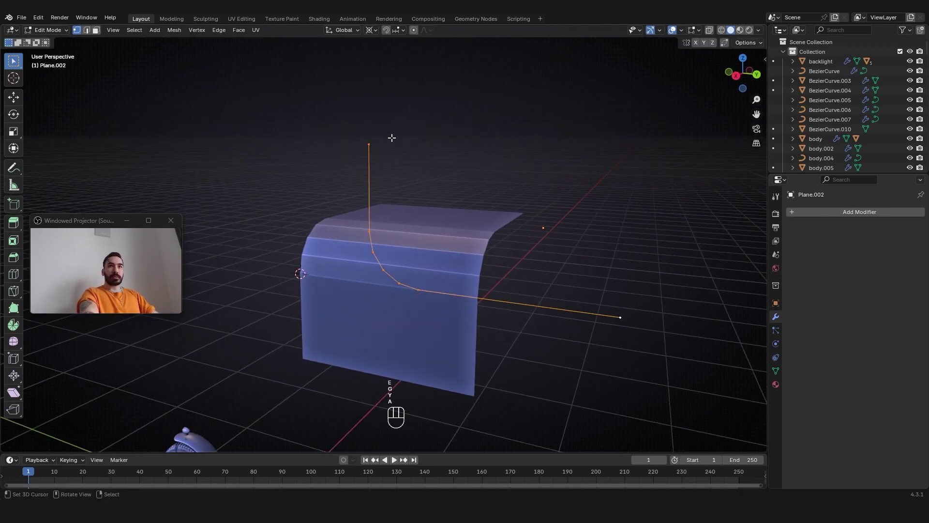
pyautogui.click(392, 138)
pyautogui.hotkey('shift', 's')
pyautogui.rightClick(617, 314)
pyautogui.press('e')
pyautogui.rightClick(614, 335)
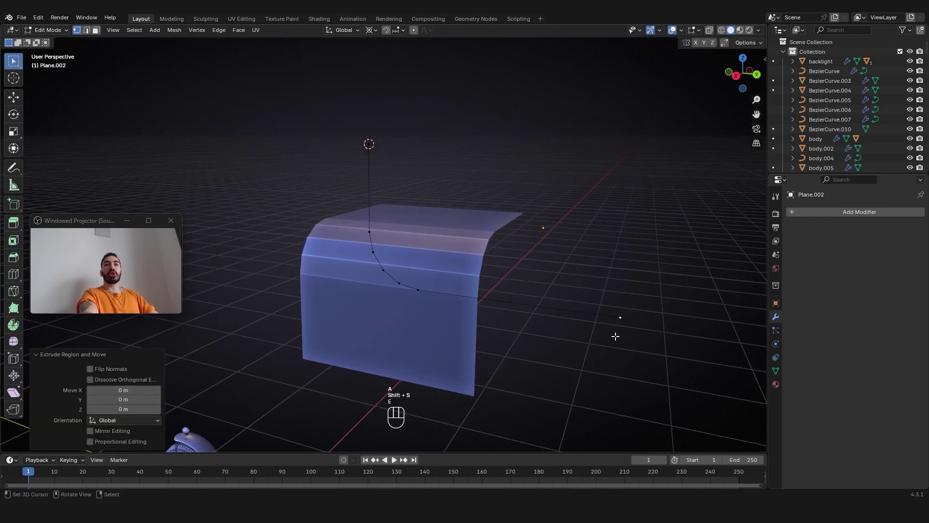
pyautogui.press('s')
pyautogui.press('z')
pyautogui.press('0')
pyautogui.click(620, 317)
# Fill the curve's outline with a face, extrude it into a block along the X axis and recalculate its normals
pyautogui.keyDown('alt'); pyautogui.rightClick(369, 155); pyautogui.keyUp('alt')
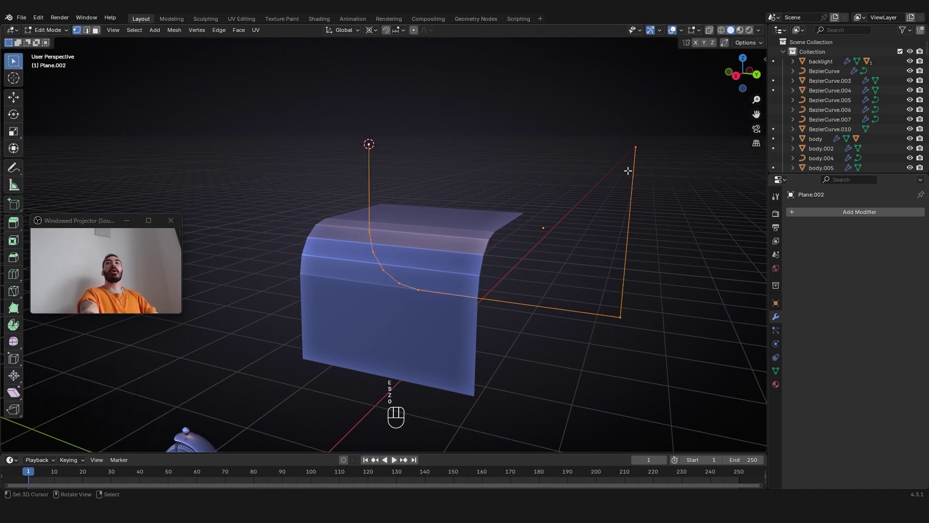
pyautogui.moveTo(440, 213); pyautogui.dragTo(333, 234, button='middle')
pyautogui.scroll(-3, 429, 220)
pyautogui.press('e')
pyautogui.click(574, 246)
pyautogui.press('a')
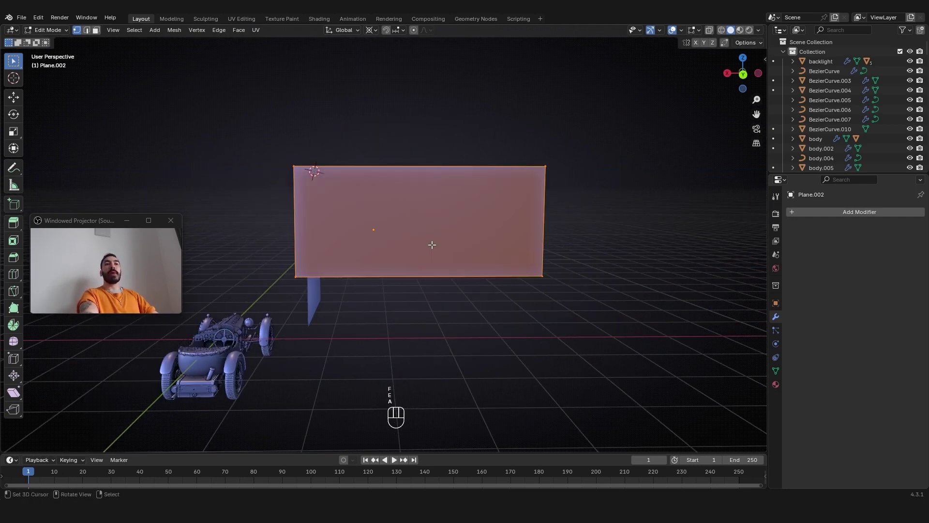
pyautogui.press('a')
pyautogui.press('a')
pyautogui.hotkey('ctrl', 'n')
pyautogui.hotkey('shift', 'n')
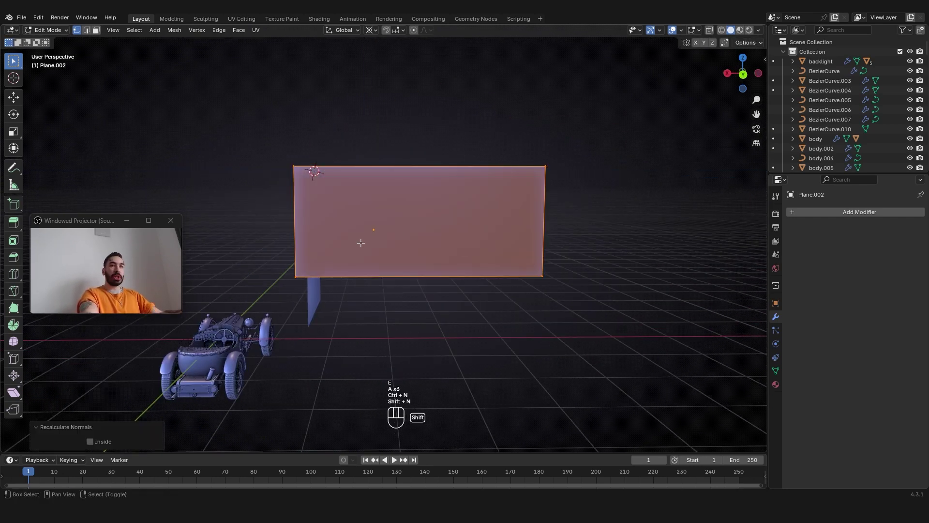
# Move the block's end face along the global X axis so the block passes completely through the panel
pyautogui.moveTo(361, 243)
pyautogui.mouseDown(button='middle')
pyautogui.moveTo(426, 212)
pyautogui.moveTo(463, 214)
pyautogui.moveTo(415, 222)
pyautogui.mouseUp(button='middle')
pyautogui.press('Tab')
pyautogui.press('z')
pyautogui.press('z')
pyautogui.rightClick(418, 204)
pyautogui.press('Tab')
pyautogui.press('3')
pyautogui.rightClick(412, 183)
pyautogui.press('g')
pyautogui.moveTo(413, 183); pyautogui.dragTo(477, 254, button='middle')
pyautogui.press('y')
pyautogui.press('x')
pyautogui.click(411, 212)
# Add a Boolean modifier to the panel, set to Difference with the block Plane.002 as its object
pyautogui.press('Tab')
pyautogui.rightClick(441, 236)
pyautogui.press('g')
pyautogui.rightClick(570, 276)
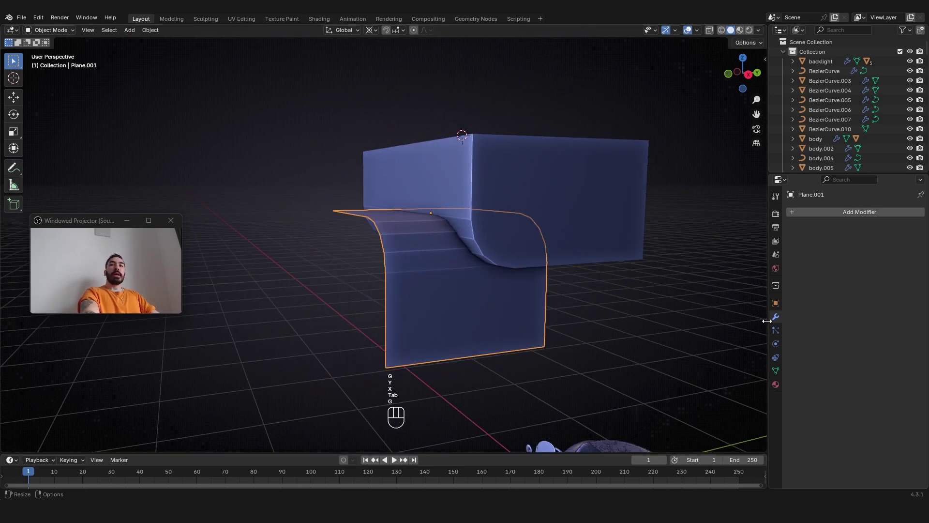
pyautogui.click(834, 214)
pyautogui.moveTo(828, 216)
pyautogui.click(712, 235)
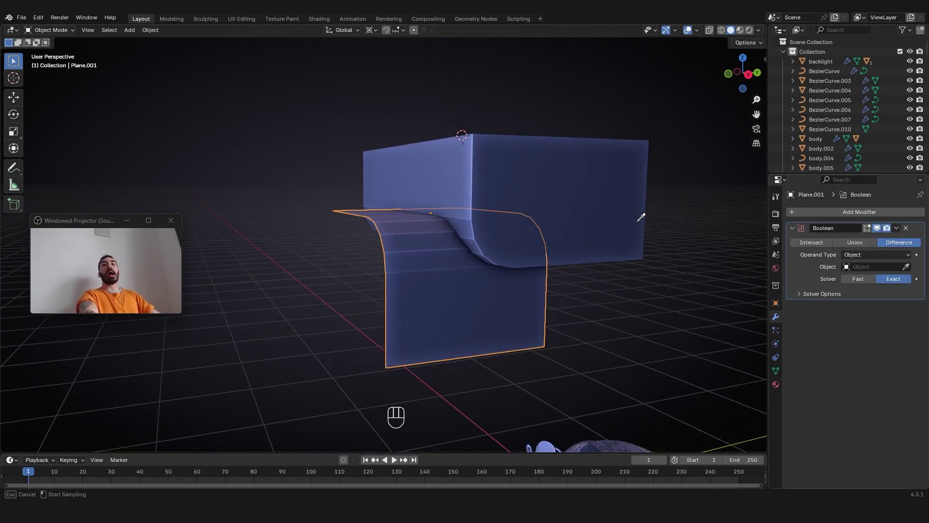
pyautogui.click(474, 162)
# Check the Boolean cut in wireframe and apply the modifier to the panel
pyautogui.press('z')
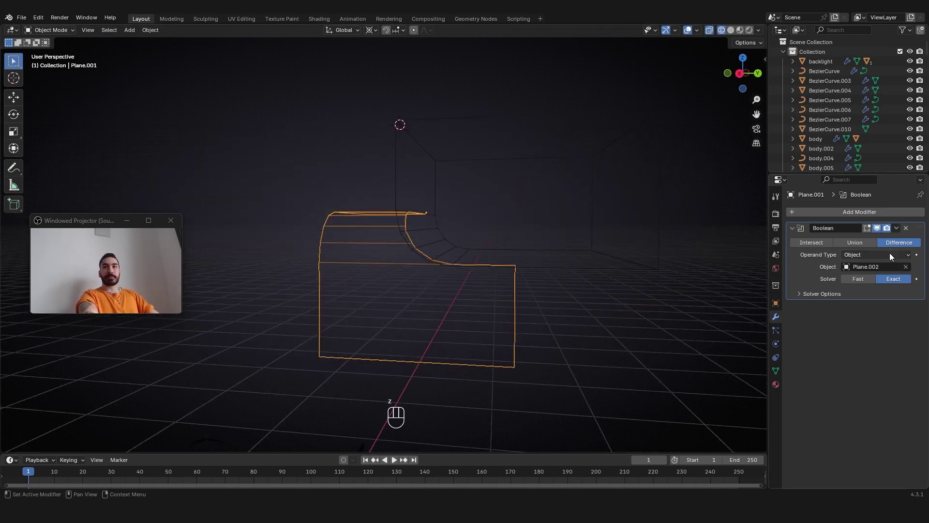
pyautogui.click(896, 228)
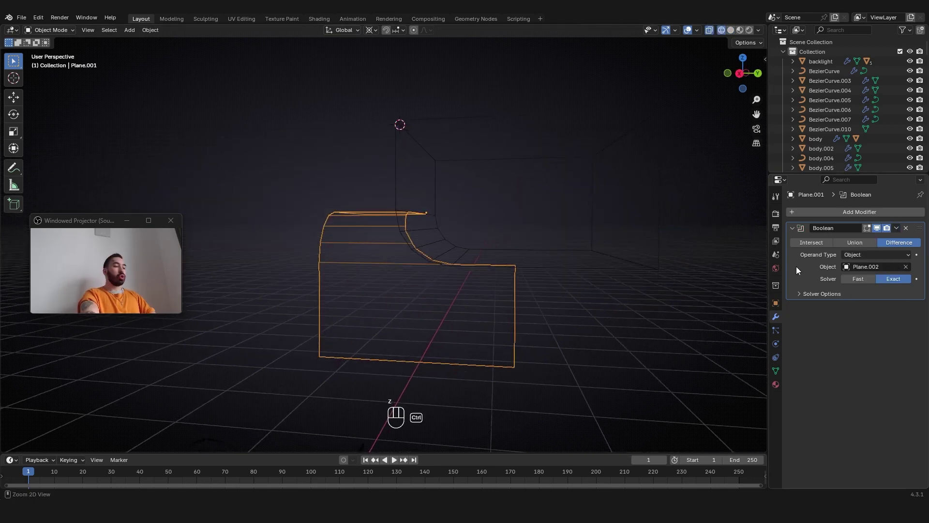
pyautogui.click(896, 228)
pyautogui.hotkey('ctrl', 'a')
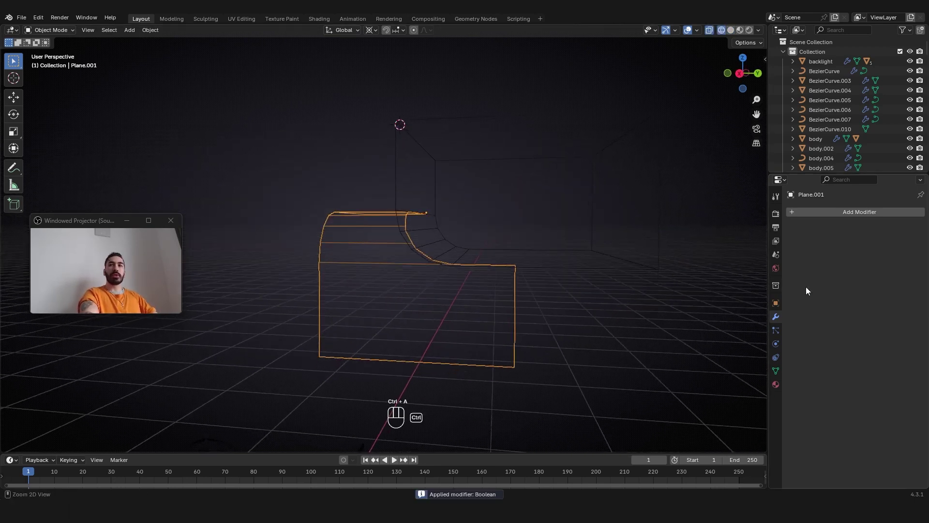
# Delete the cutter block, return to solid shading and select the cut panel
pyautogui.moveTo(465, 261)
pyautogui.mouseDown(button='middle')
pyautogui.moveTo(472, 262)
pyautogui.moveTo(466, 274)
pyautogui.mouseUp(button='middle')
pyautogui.click(440, 184)
pyautogui.moveTo(504, 234); pyautogui.dragTo(504, 214, button='middle')
pyautogui.press('x')
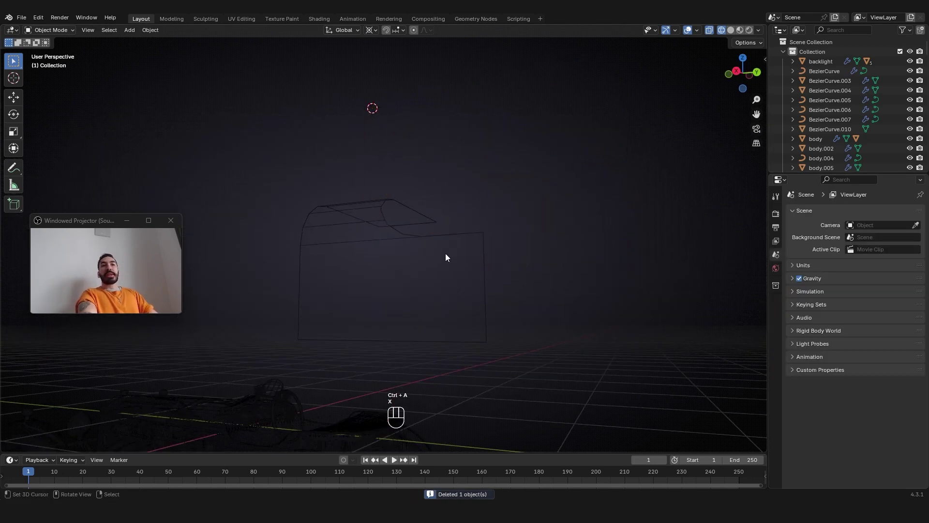
pyautogui.press('z')
pyautogui.moveTo(426, 244); pyautogui.dragTo(411, 249, button='middle')
pyautogui.click(412, 249)
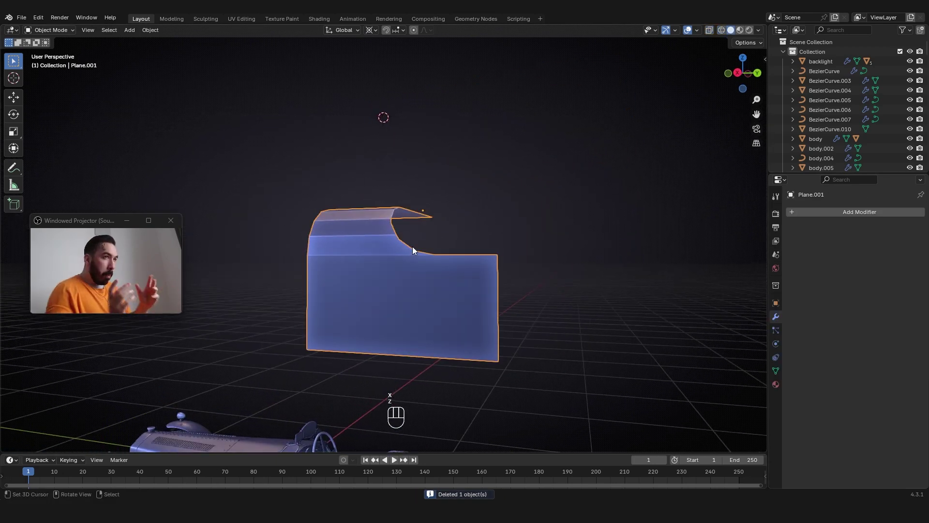
# Inspect the panel's strip faces bordering the curved cut in Edit Mode
pyautogui.moveTo(379, 261); pyautogui.dragTo(425, 284, button='middle')
pyautogui.press('Tab')
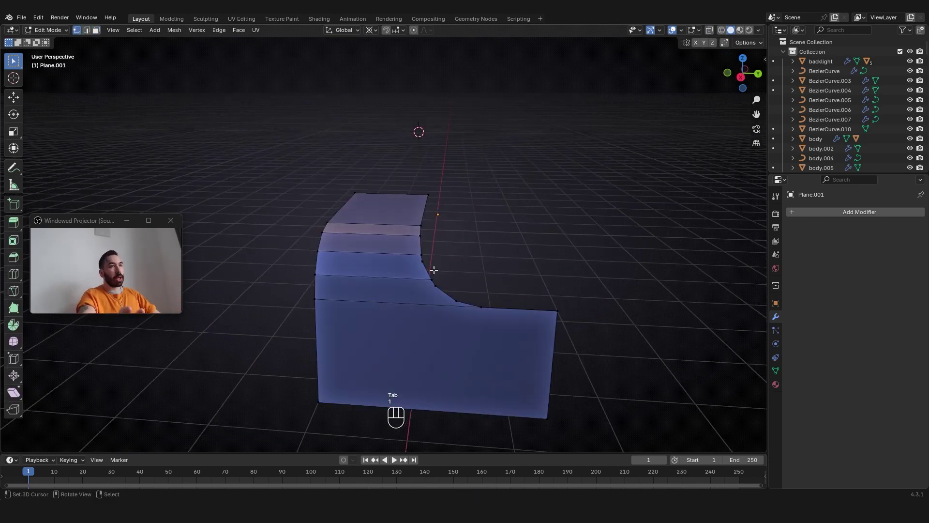
pyautogui.moveTo(441, 283)
pyautogui.mouseDown(button='middle')
pyautogui.moveTo(444, 301)
pyautogui.moveTo(417, 281)
pyautogui.moveTo(432, 283)
pyautogui.mouseUp(button='middle')
pyautogui.press('a')
pyautogui.moveTo(361, 287); pyautogui.dragTo(380, 295, button='middle')
pyautogui.press('3')
pyautogui.rightClick(360, 278)
pyautogui.rightClick(399, 298)
pyautogui.press('3')
pyautogui.keyDown('alt'); pyautogui.click(363, 273); pyautogui.keyUp('alt')
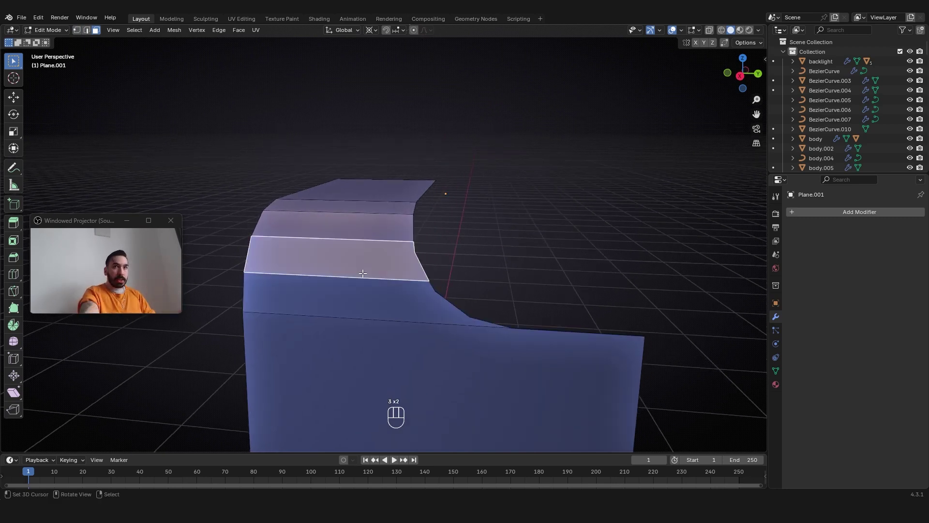
# Examine the side edges and the extra vertex where one curved strip meets the Boolean cut
pyautogui.moveTo(363, 273); pyautogui.dragTo(378, 276, button='middle')
pyautogui.scroll(3, 373, 268)
pyautogui.press('3')
pyautogui.scroll(-3, 348, 261)
pyautogui.press('2')
pyautogui.rightClick(257, 258)
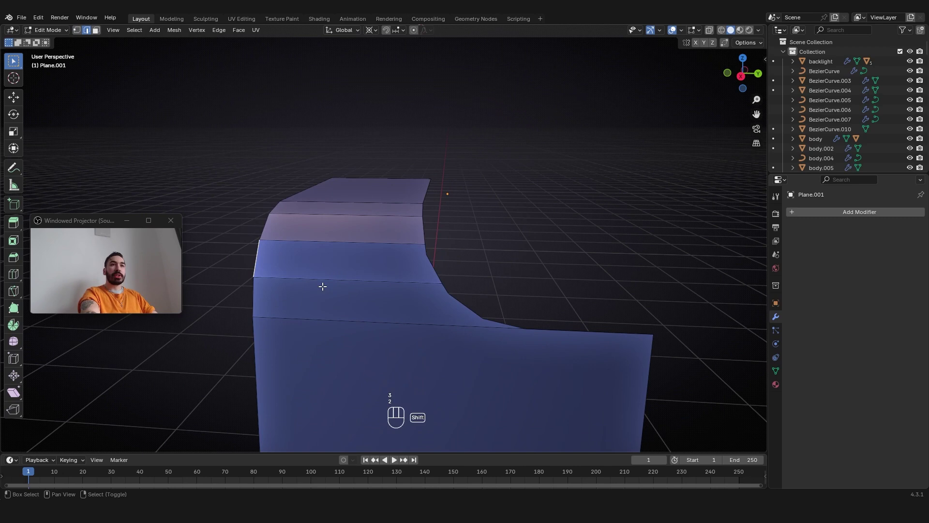
pyautogui.keyDown('shift'); pyautogui.click(412, 244); pyautogui.keyUp('shift')
pyautogui.click(427, 257)
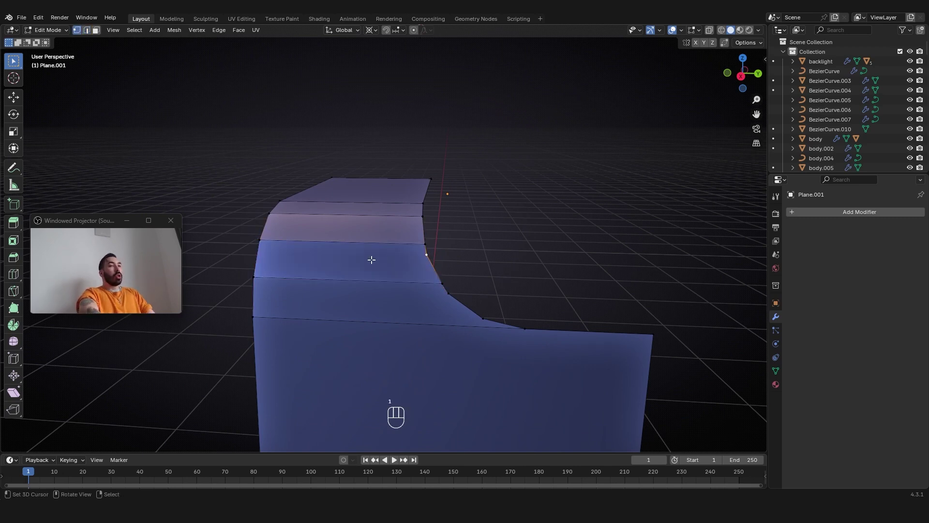
pyautogui.moveTo(425, 261); pyautogui.dragTo(416, 38, button='middle')
pyautogui.moveTo(423, 267); pyautogui.dragTo(423, 263, button='middle')
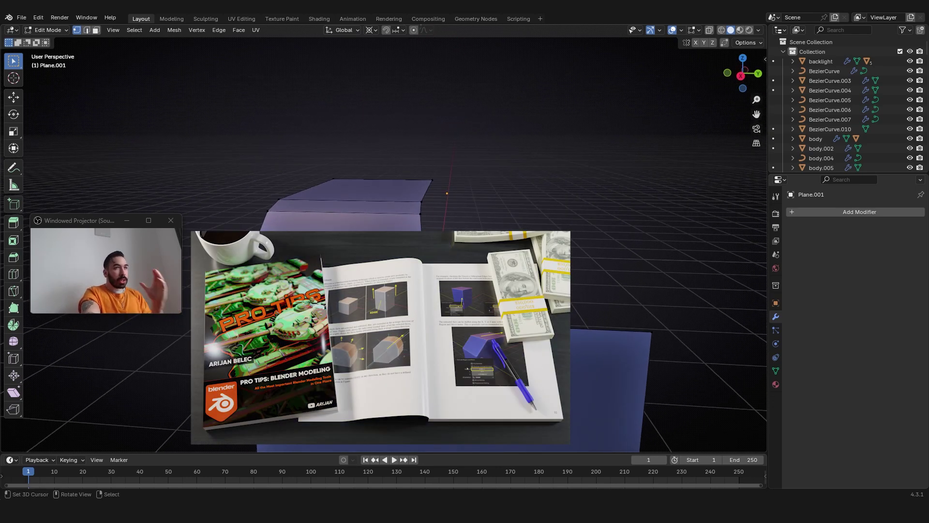
pyautogui.moveTo(414, 49); pyautogui.dragTo(411, 53, button='middle')
pyautogui.moveTo(409, 272); pyautogui.dragTo(328, 260, button='middle')
pyautogui.press('a')
pyautogui.press('3')
pyautogui.press('a')
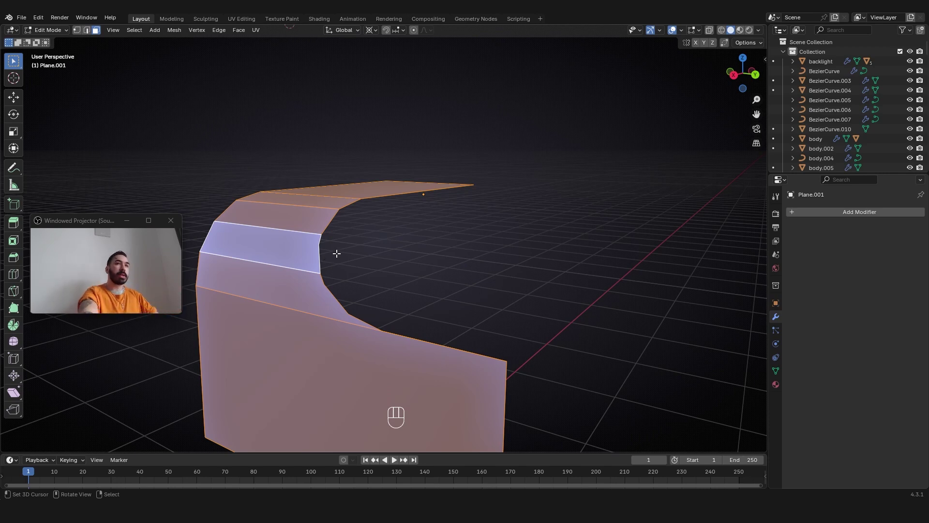
# Try to insert a loop cut across the panel's strips beside the curved cut
pyautogui.press('1')
pyautogui.keyDown('shift'); pyautogui.moveTo(340, 250); pyautogui.dragTo(470, 250, button='middle'); pyautogui.keyUp('shift')
pyautogui.scroll(-2, 430, 249)
pyautogui.scroll(-2, 460, 251)
pyautogui.press('a')
pyautogui.press('a')
pyautogui.press('a')
pyautogui.press('a')
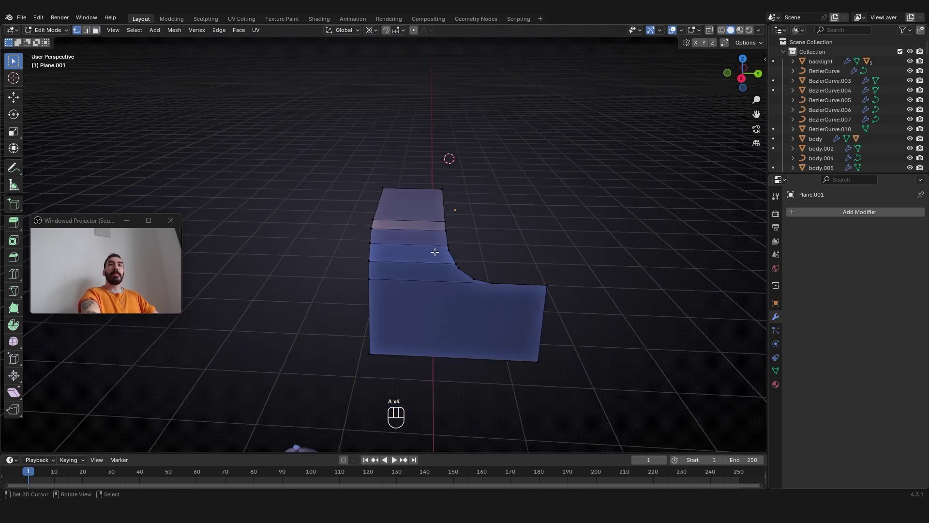
pyautogui.hotkey('ctrl', 'r')
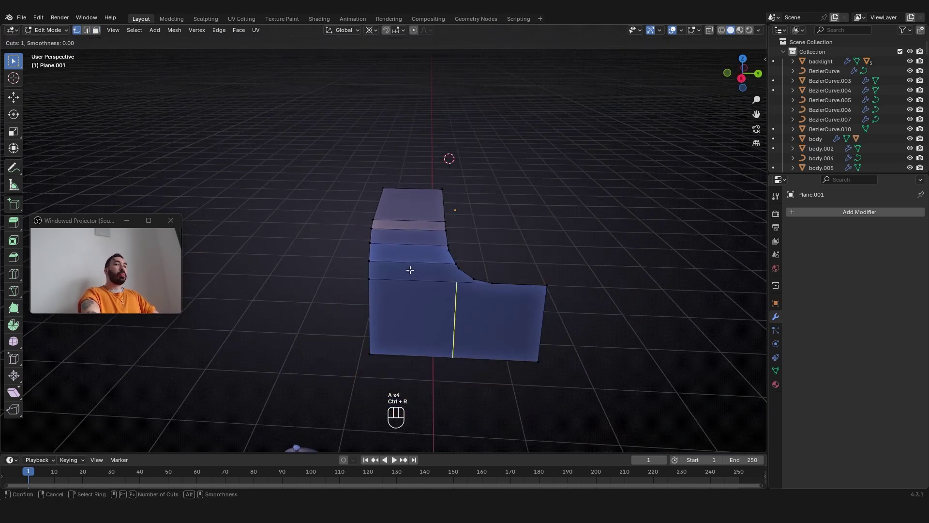
pyautogui.rightClick(391, 260)
# Thicken the panel by extruding all faces in place and shrinking them about 0.065 m, and recalculate the normals
pyautogui.moveTo(391, 260); pyautogui.dragTo(319, 242, button='middle')
pyautogui.press('a')
pyautogui.press('e')
pyautogui.rightClick(379, 265)
pyautogui.hotkey('alt', 's')
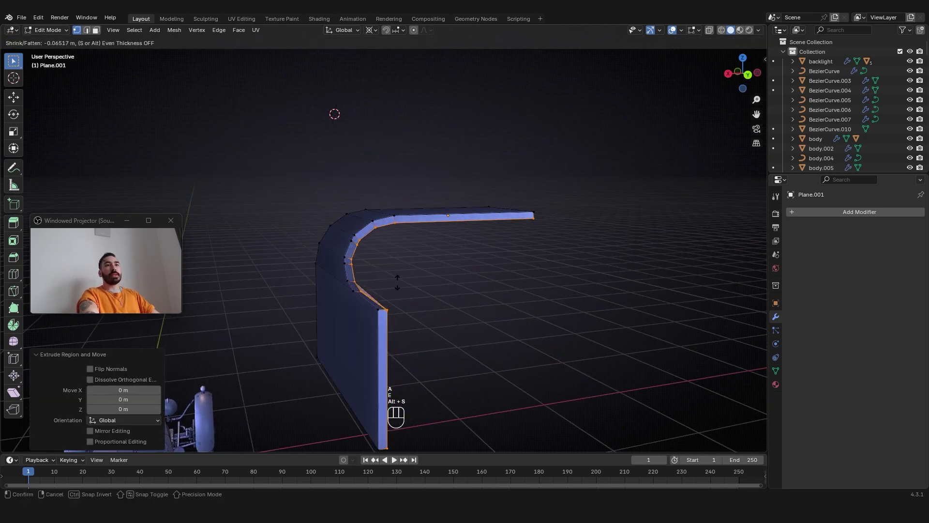
pyautogui.rightClick(398, 284)
pyautogui.press('a')
pyautogui.press('a')
pyautogui.press('a')
pyautogui.hotkey('shift', 'n')
pyautogui.press('Tab')
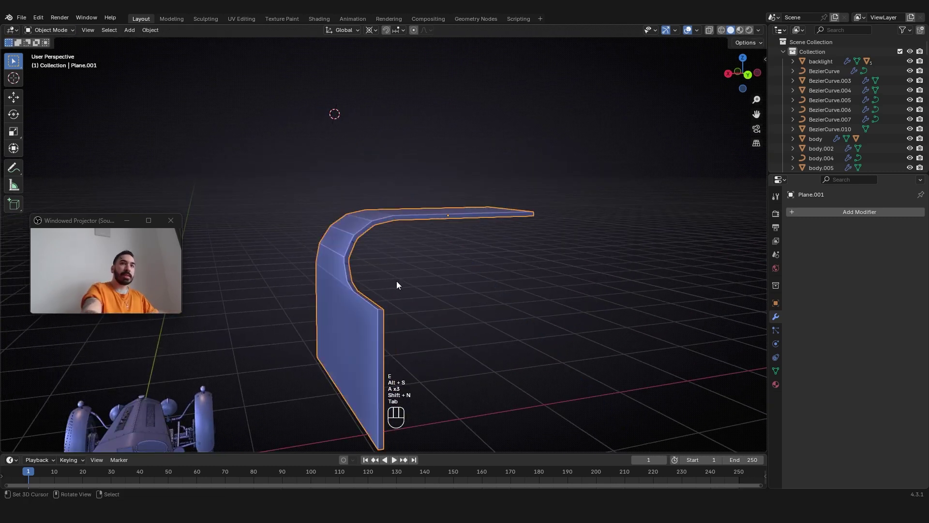
# Try a four-segment bevel of about 0.014 m on the outer edge loop along the panel's curved cut
pyautogui.moveTo(396, 281)
pyautogui.mouseDown(button='middle')
pyautogui.moveTo(498, 258)
pyautogui.moveTo(394, 276)
pyautogui.mouseUp(button='middle')
pyautogui.press('Tab')
pyautogui.press('2')
pyautogui.keyDown('alt'); pyautogui.click(394, 275); pyautogui.keyUp('alt')
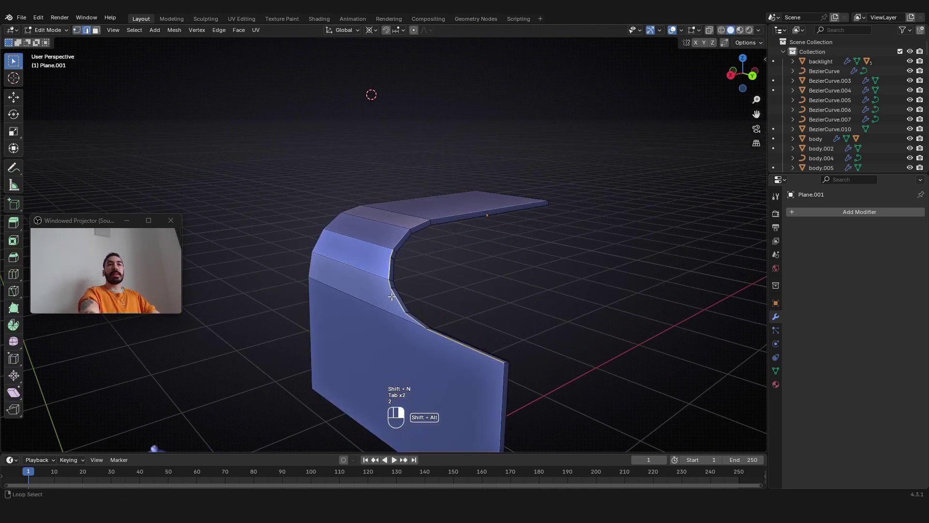
pyautogui.scroll(2, 446, 286)
pyautogui.press('z')
pyautogui.moveTo(390, 290); pyautogui.dragTo(364, 282, button='middle')
pyautogui.keyDown('alt'); pyautogui.rightClick(322, 265); pyautogui.keyUp('alt')
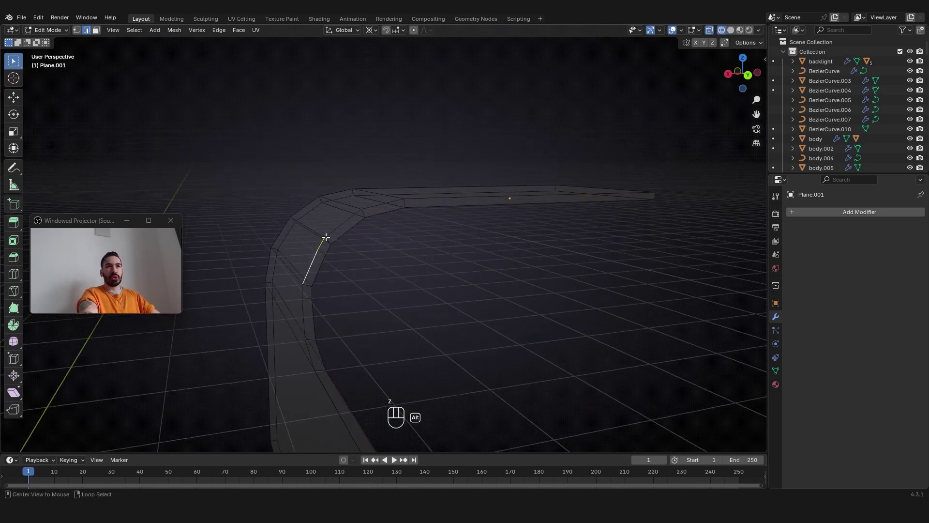
pyautogui.keyDown('alt'); pyautogui.keyDown('shift'); pyautogui.rightClick(299, 307); pyautogui.keyUp('shift'); pyautogui.keyUp('alt')
pyautogui.press('z')
pyautogui.moveTo(380, 307); pyautogui.dragTo(419, 308, button='middle')
pyautogui.hotkey('ctrl', 'b')
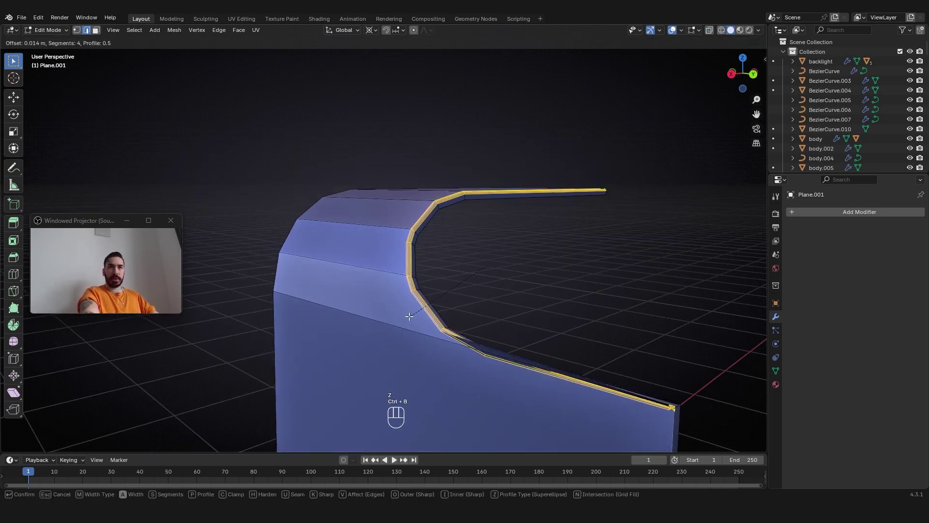
pyautogui.click(411, 313)
# Shade the panel smooth in Object Mode and view its curved cut from another angle
pyautogui.press('Tab')
pyautogui.click(150, 30)
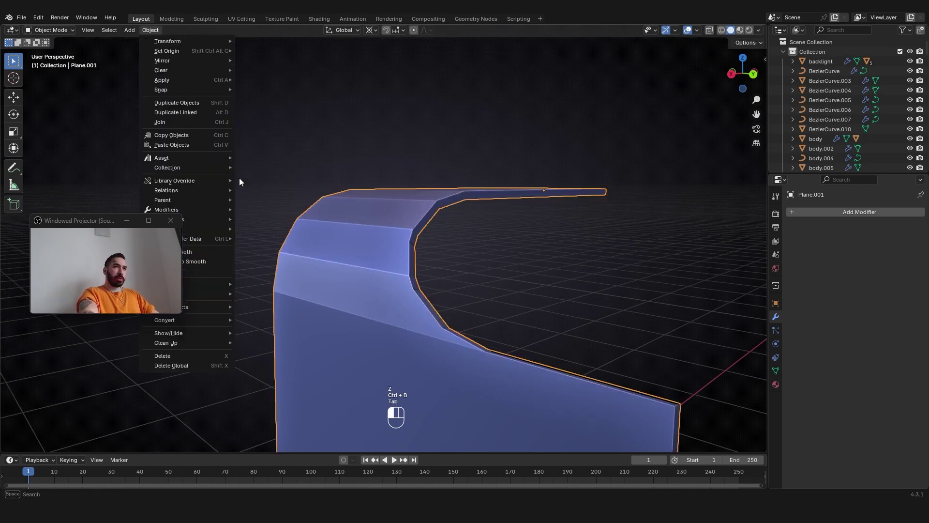
pyautogui.click(215, 251)
pyautogui.moveTo(391, 268); pyautogui.dragTo(373, 210, button='middle')
pyautogui.press('Tab')
pyautogui.press('Tab')
# Preview a level 3 Subdivision modifier on the panel and remove it
pyautogui.hotkey('ctrl', '2')
pyautogui.hotkey('ctrl', '2')
pyautogui.hotkey('ctrl', '3')
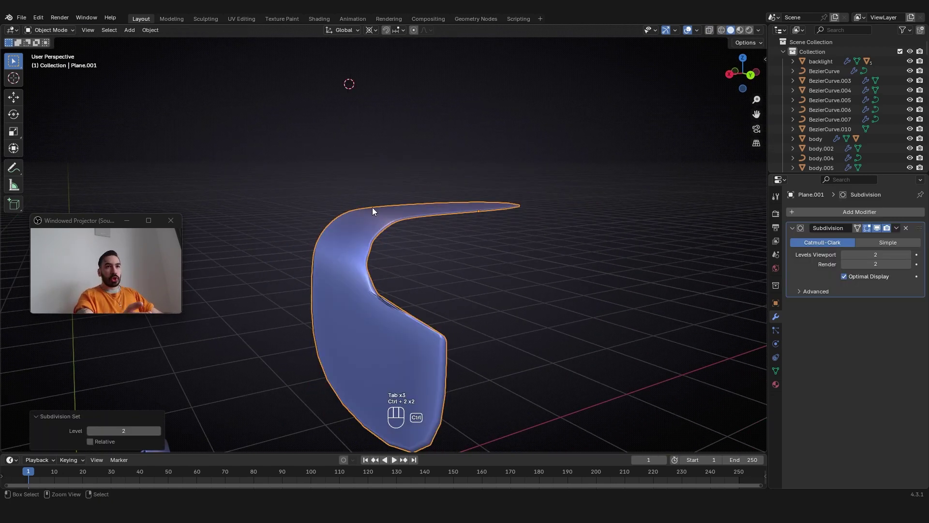
pyautogui.hotkey('ctrl', '3')
pyautogui.click(578, 249)
pyautogui.moveTo(578, 248); pyautogui.dragTo(513, 272, button='middle')
pyautogui.moveTo(416, 279); pyautogui.dragTo(430, 286, button='middle')
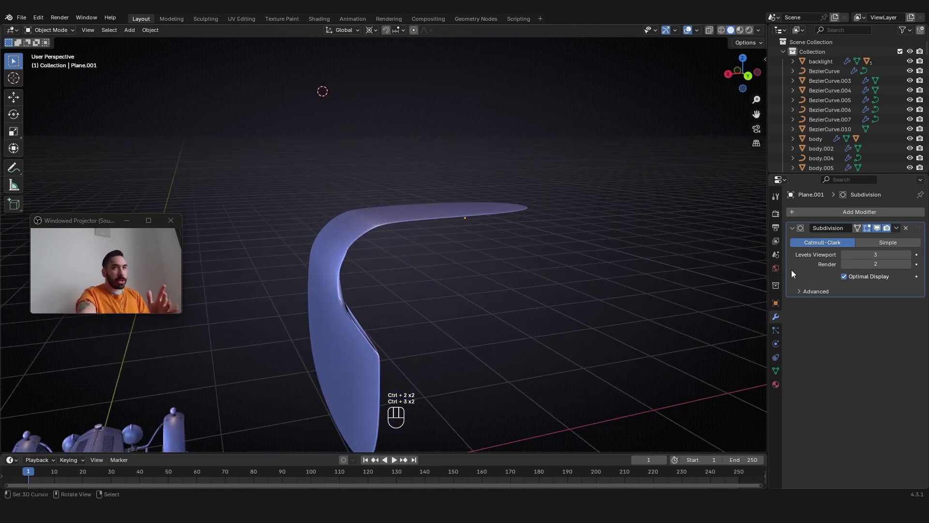
pyautogui.click(906, 228)
# Select the panel, set it to flat shading and enter Edit Mode
pyautogui.moveTo(632, 257); pyautogui.dragTo(220, 74, button='middle')
pyautogui.click(151, 30)
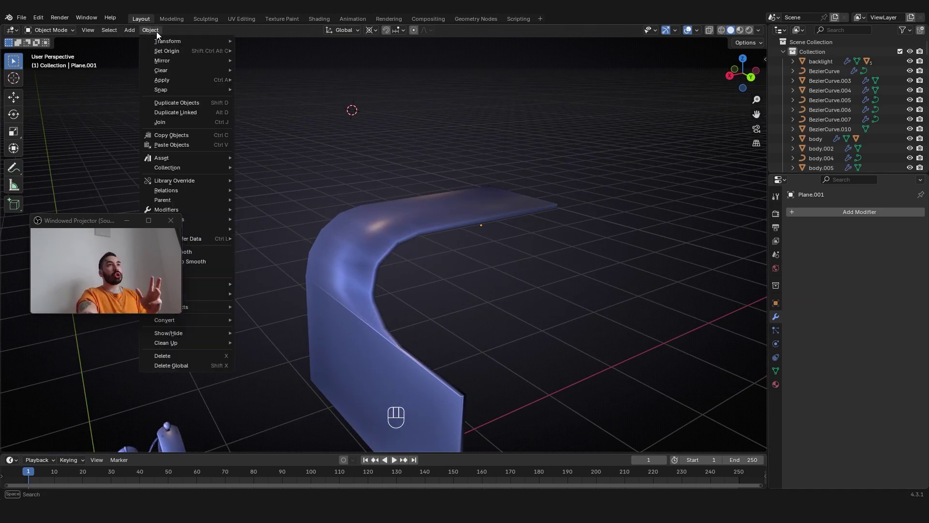
pyautogui.click(209, 265)
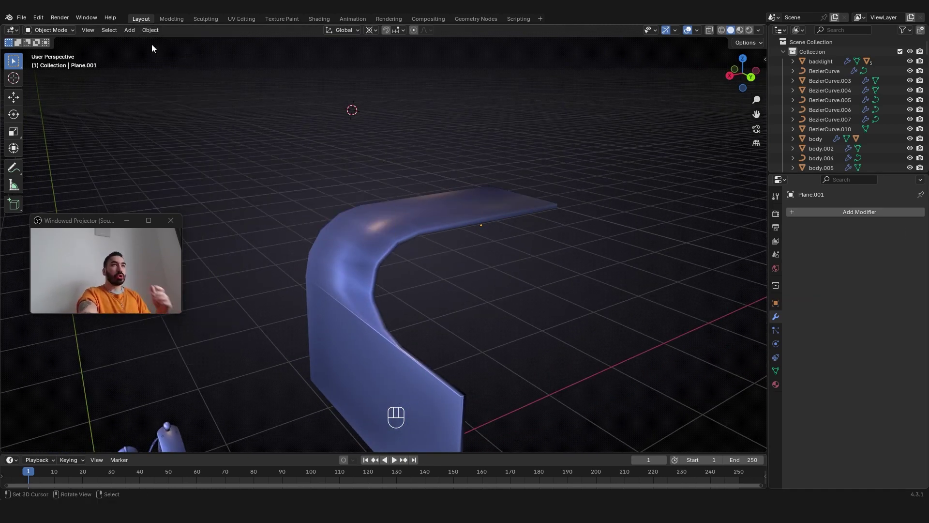
pyautogui.click(150, 31)
pyautogui.click(204, 270)
pyautogui.moveTo(406, 275); pyautogui.dragTo(424, 275, button='middle')
pyautogui.moveTo(94, 223); pyautogui.dragTo(101, 324)
pyautogui.click(376, 259)
pyautogui.click(151, 30)
pyautogui.click(184, 271)
pyautogui.moveTo(377, 280); pyautogui.dragTo(460, 311, button='middle')
pyautogui.press('Tab')
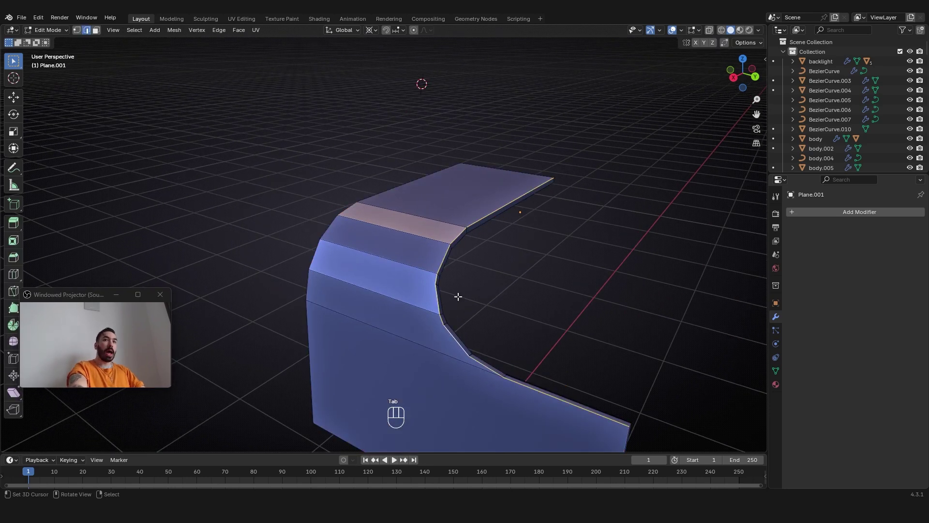
# Undo the panel's shading, Subdivision, bevel and earlier edge selections back to the plain unbevelled mesh in Edit Mode
pyautogui.press('1')
pyautogui.hotkey('ctrl', 'z')
pyautogui.hotkey('ctrl', 'z')
pyautogui.hotkey('ctrl', 'z')
pyautogui.hotkey('ctrl', 'z')
pyautogui.hotkey('ctrl', 'z')
pyautogui.hotkey('ctrl', 'z')
pyautogui.hotkey('ctrl', 'z')
pyautogui.hotkey('ctrl', 'z')
pyautogui.hotkey('ctrl', 'z')
pyautogui.hotkey('ctrl', 'z')
pyautogui.hotkey('ctrl', 'z')
pyautogui.hotkey('ctrl', 'z')
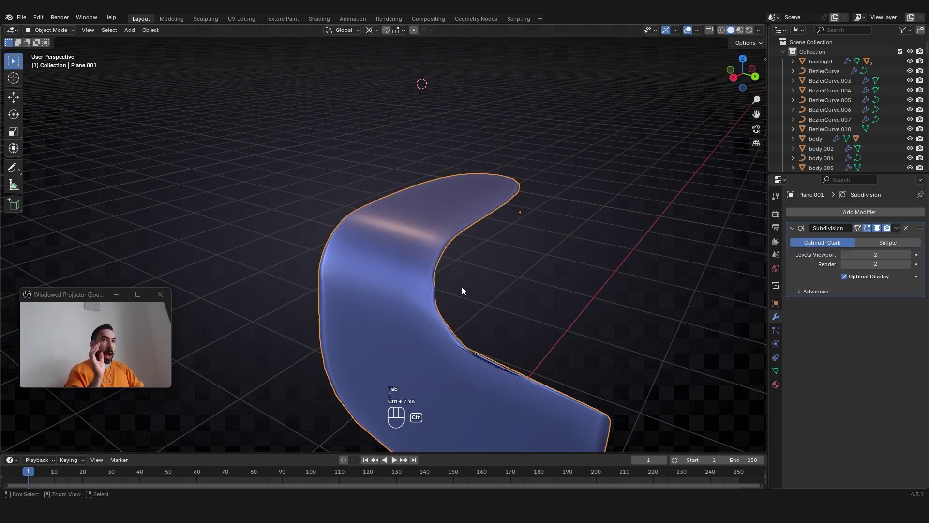
pyautogui.hotkey('ctrl', 'z')
pyautogui.hotkey('ctrl', 'z')
pyautogui.hotkey('ctrl', 'z')
pyautogui.hotkey('ctrl', 'z')
pyautogui.hotkey('ctrl', 'z')
pyautogui.hotkey('ctrl', 'z')
pyautogui.hotkey('ctrl', 'z')
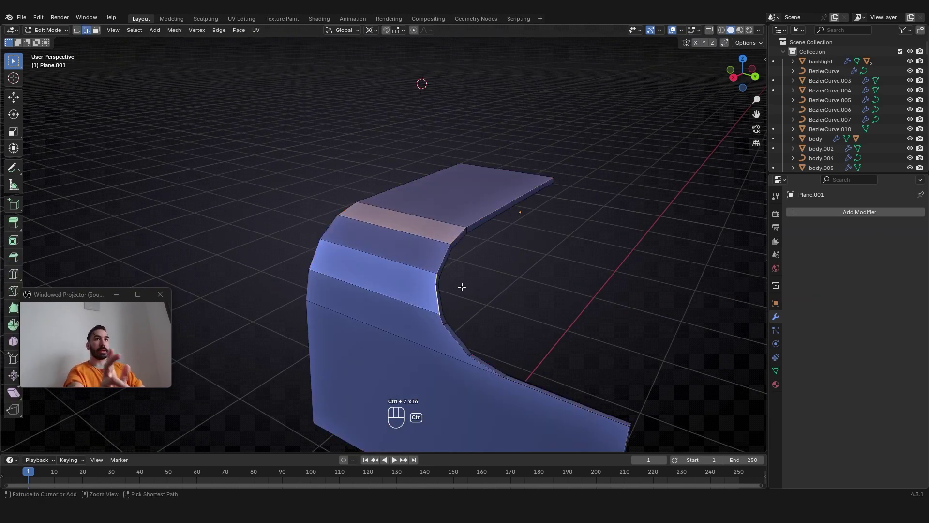
pyautogui.hotkey('ctrl', 'z')
pyautogui.hotkey('ctrl', 'z')
pyautogui.hotkey('ctrl', 'z')
pyautogui.hotkey('ctrl', 'z')
pyautogui.hotkey('ctrl', 'z')
pyautogui.hotkey('ctrl', 'z')
pyautogui.hotkey('ctrl', 'z')
pyautogui.hotkey('ctrl', 'z')
pyautogui.hotkey('ctrl', 'z')
pyautogui.hotkey('ctrl', 'z')
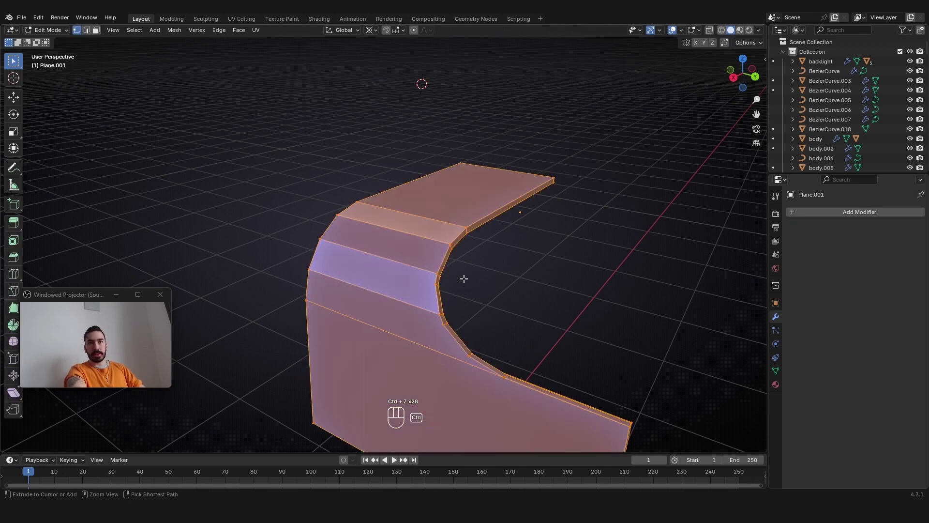
# Merge the whole panel's overlapping vertices by distance and recalculate its normals
pyautogui.press('a')
pyautogui.press('a')
pyautogui.moveTo(477, 277)
pyautogui.mouseDown(button='middle')
pyautogui.moveTo(485, 290)
pyautogui.moveTo(500, 286)
pyautogui.moveTo(439, 235)
pyautogui.mouseUp(button='middle')
pyautogui.press('a')
pyautogui.hotkey('shift', 'w')
pyautogui.hotkey('shift', 'n')
# Extrude the panel's straight side edge, opposite the curved cut, about 1.77 m along negative Y
pyautogui.keyDown('alt'); pyautogui.click(303, 190); pyautogui.keyUp('alt')
pyautogui.scroll(-2, 339, 216)
pyautogui.moveTo(356, 261)
pyautogui.mouseDown(button='middle')
pyautogui.moveTo(361, 241)
pyautogui.moveTo(363, 255)
pyautogui.mouseUp(button='middle')
pyautogui.moveTo(325, 208); pyautogui.dragTo(408, 251, button='middle')
pyautogui.press('g')
pyautogui.press('y')
pyautogui.click(457, 269)
pyautogui.press('e')
pyautogui.press('g')
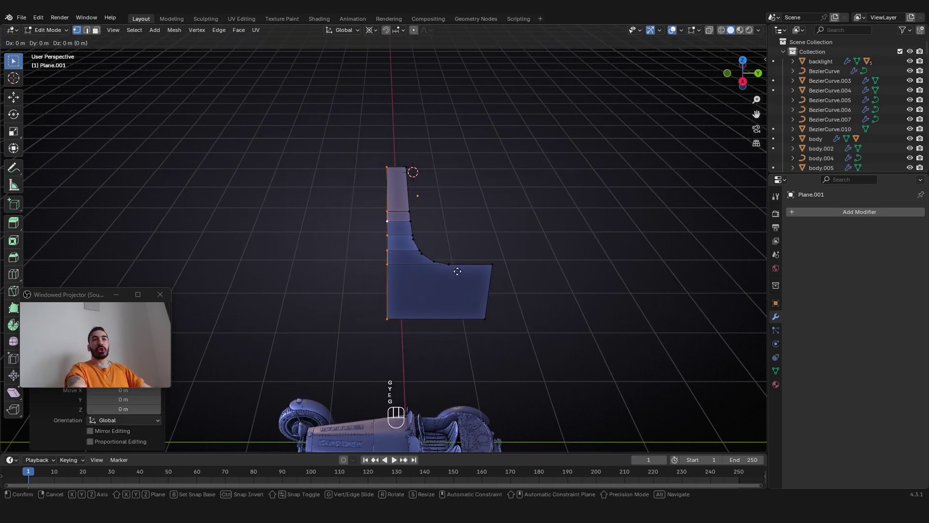
pyautogui.press('y')
pyautogui.click(298, 254)
# Add six evenly spaced loop cuts across the newly extruded section
pyautogui.hotkey('ctrl', 'r')
pyautogui.scroll(1, 327, 215)
pyautogui.scroll(4, 327, 215)
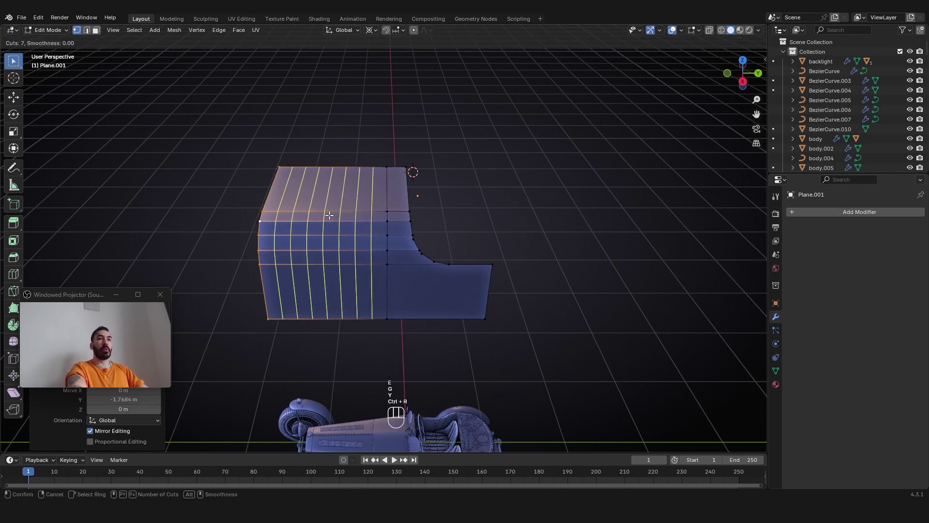
pyautogui.click(332, 222)
pyautogui.rightClick(333, 223)
# Inset a two-by-two block of faces on the upper bend and round it with the LoopTools circle
pyautogui.keyDown('shift'); pyautogui.moveTo(333, 223); pyautogui.dragTo(383, 274, button='middle'); pyautogui.keyUp('shift')
pyautogui.scroll(2, 358, 256)
pyautogui.press('3')
pyautogui.rightClick(332, 250)
pyautogui.keyDown('ctrl'); pyautogui.keyDown('shift'); pyautogui.rightClick(369, 267); pyautogui.keyUp('shift'); pyautogui.keyUp('ctrl')
pyautogui.scroll(3, 383, 274)
pyautogui.press('i')
pyautogui.click(400, 288)
pyautogui.press('w')
pyautogui.moveTo(450, 91)
pyautogui.click(487, 95)
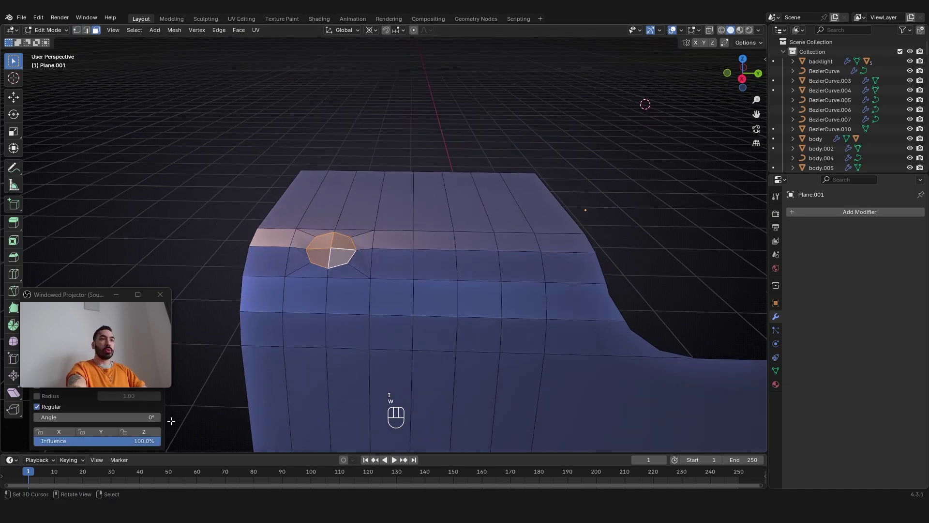
# Delete the faces inside the circle on the upper bend to open a hole
pyautogui.moveTo(340, 278); pyautogui.dragTo(398, 283, button='middle')
pyautogui.press('x')
pyautogui.moveTo(113, 295); pyautogui.dragTo(117, 235)
pyautogui.click(45, 389)
pyautogui.moveTo(383, 285); pyautogui.dragTo(420, 274, button='middle')
pyautogui.press('x')
pyautogui.click(455, 258)
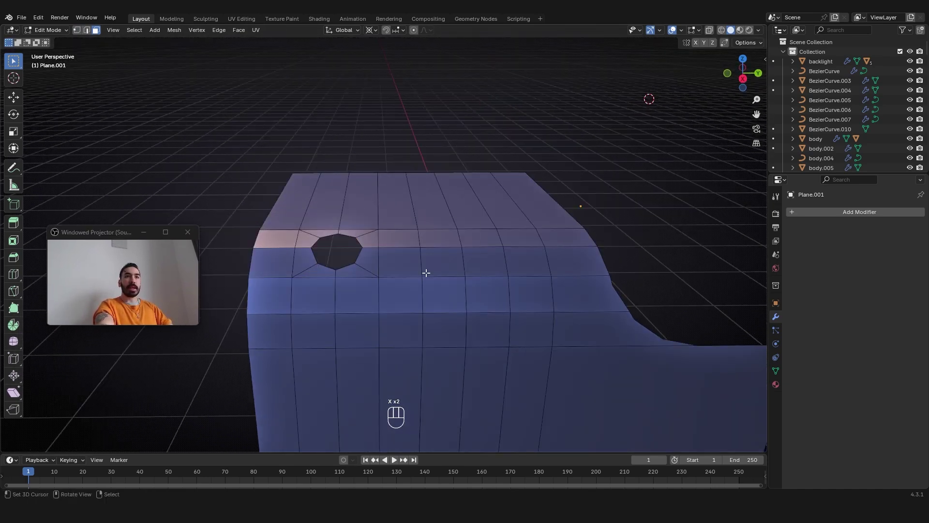
# Inset a second two-by-two face block lower on the bend by about 0.077 m and make it circular with LoopTools
pyautogui.press('3')
pyautogui.rightClick(403, 290)
pyautogui.press('i')
pyautogui.click(546, 363)
pyautogui.press('w')
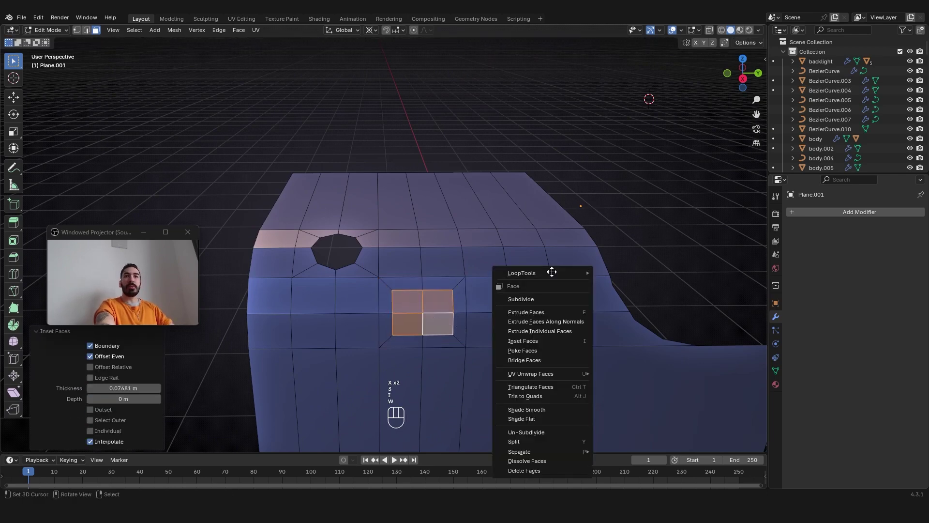
pyautogui.moveTo(552, 274)
pyautogui.click(623, 285)
# Delete the faces of the second circle and view the panel with both holes in Object Mode and Edit Mode
pyautogui.scroll(-3, 510, 262)
pyautogui.press('x')
pyautogui.click(510, 263)
pyautogui.press('Tab')
pyautogui.moveTo(510, 262); pyautogui.dragTo(416, 257, button='middle')
pyautogui.press('Tab')
pyautogui.press('a')
pyautogui.moveTo(472, 241); pyautogui.dragTo(432, 270, button='middle')
# Add a horizontal loop cut across the tall lower faces and raise it along Z towards the bend
pyautogui.press('1')
pyautogui.keyDown('alt'); pyautogui.rightClick(482, 228); pyautogui.keyUp('alt')
pyautogui.hotkey('ctrl', 'r')
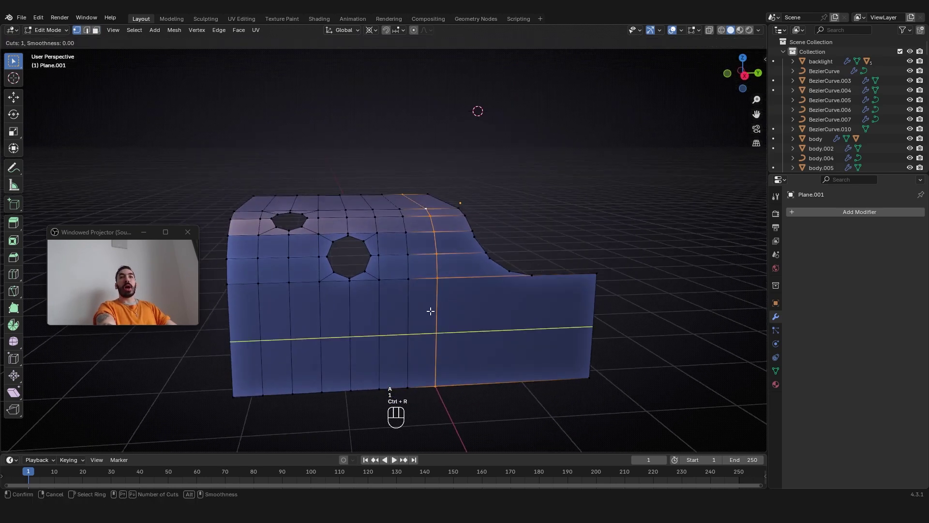
pyautogui.click(436, 314)
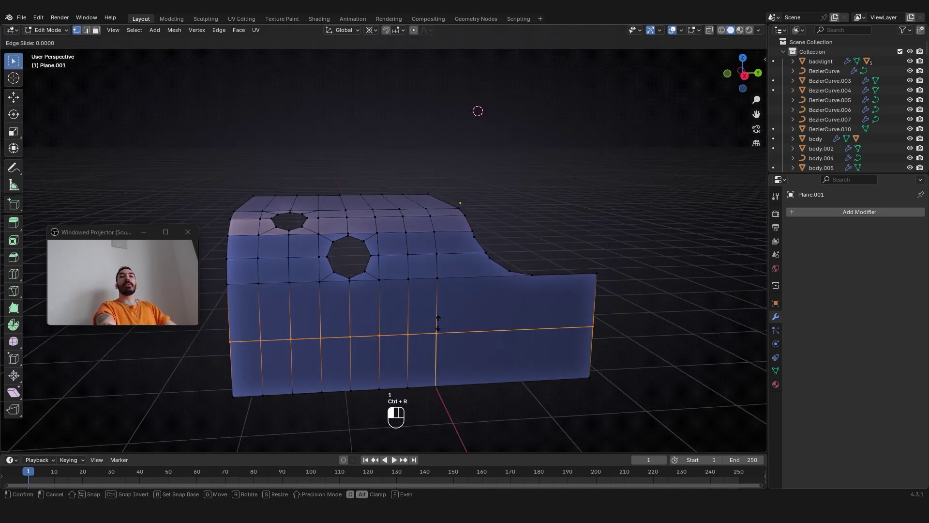
pyautogui.click(451, 295)
pyautogui.moveTo(451, 295); pyautogui.dragTo(441, 309, button='middle')
pyautogui.press('g')
pyautogui.press('z')
pyautogui.click(456, 291)
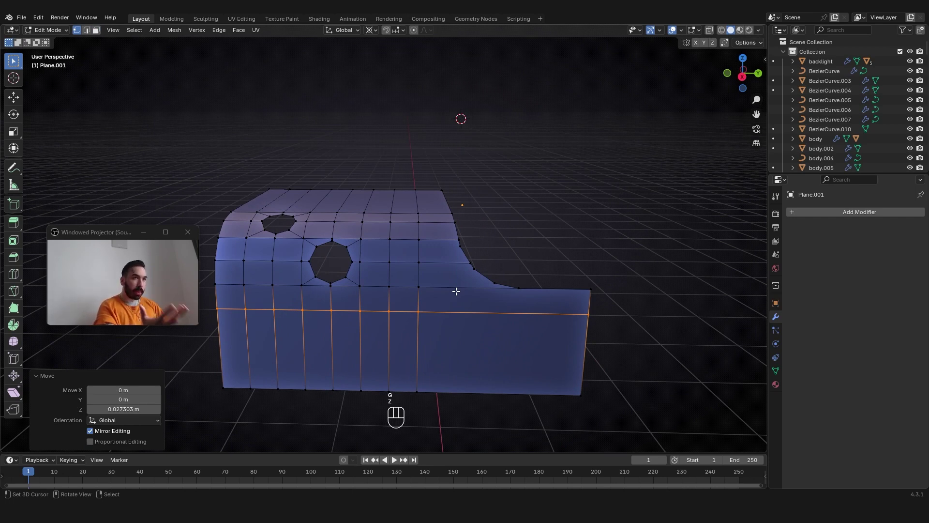
# Add two evenly spaced horizontal loop cuts through the remaining tall faces below the raised loop
pyautogui.hotkey('ctrl', 'r')
pyautogui.click(377, 340)
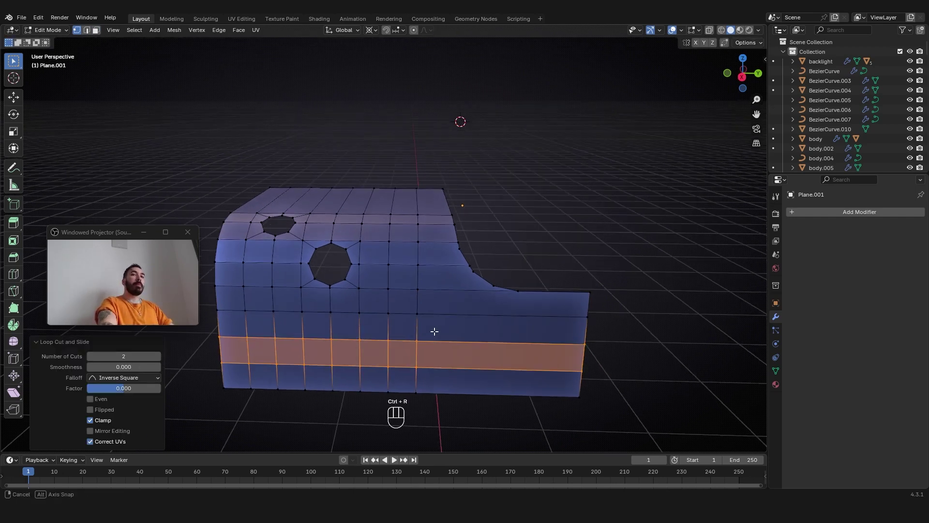
pyautogui.press('a')
pyautogui.moveTo(432, 332); pyautogui.dragTo(382, 321, button='middle')
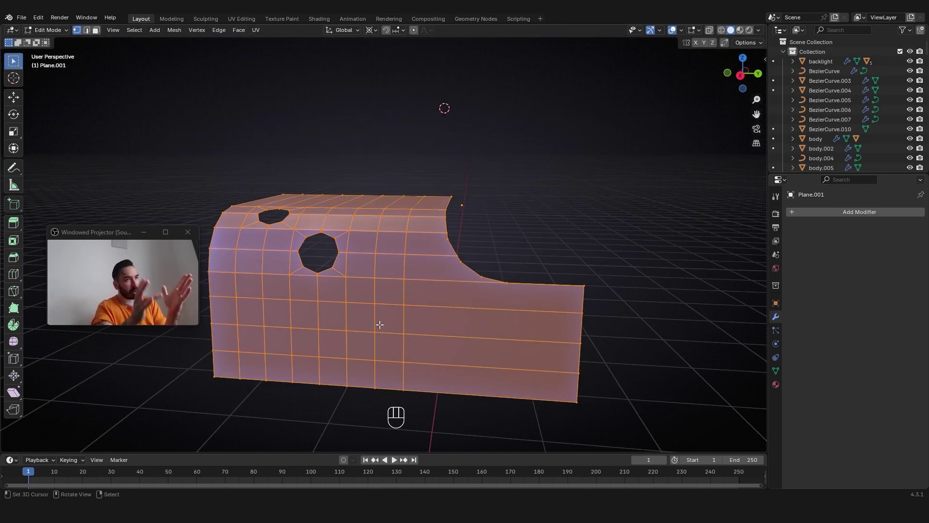
# Examine the edge flow and compare the near-square grid faces with the long faces beneath the curved cut
pyautogui.moveTo(331, 290); pyautogui.dragTo(301, 306, button='middle')
pyautogui.press('2')
pyautogui.rightClick(259, 303)
pyautogui.keyDown('ctrl'); pyautogui.rightClick(415, 299); pyautogui.keyUp('ctrl')
pyautogui.moveTo(419, 300); pyautogui.dragTo(530, 294, button='middle')
pyautogui.rightClick(466, 298)
pyautogui.press('3')
pyautogui.rightClick(322, 311)
pyautogui.click(353, 348)
pyautogui.click(409, 350)
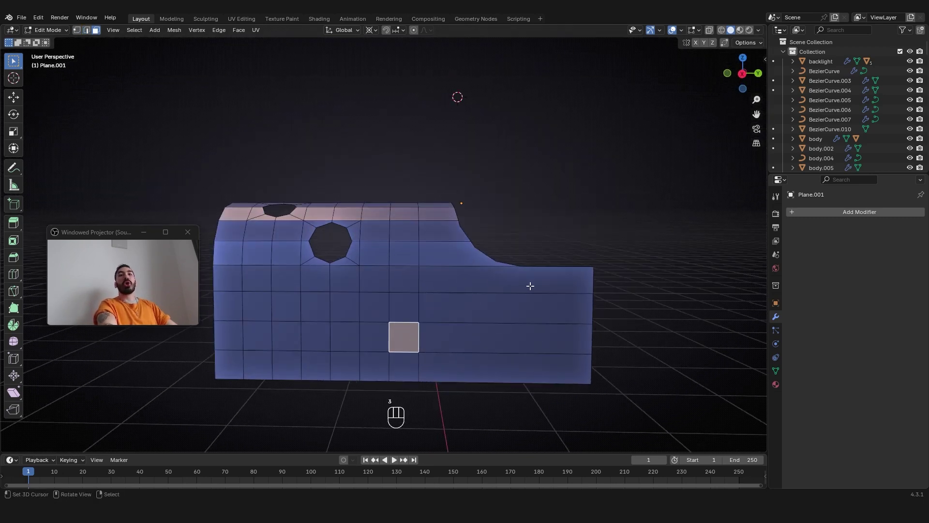
pyautogui.click(530, 286)
pyautogui.click(523, 310)
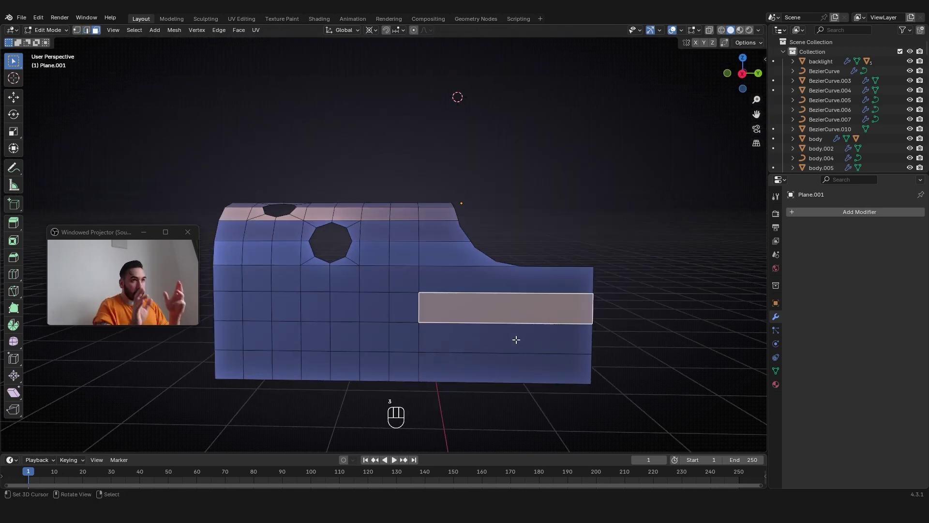
# Add four evenly spaced vertical loop cuts through the long faces beneath the curved cut
pyautogui.moveTo(516, 340); pyautogui.dragTo(518, 358, button='middle')
pyautogui.hotkey('ctrl', 'r')
pyautogui.scroll(1, 495, 335)
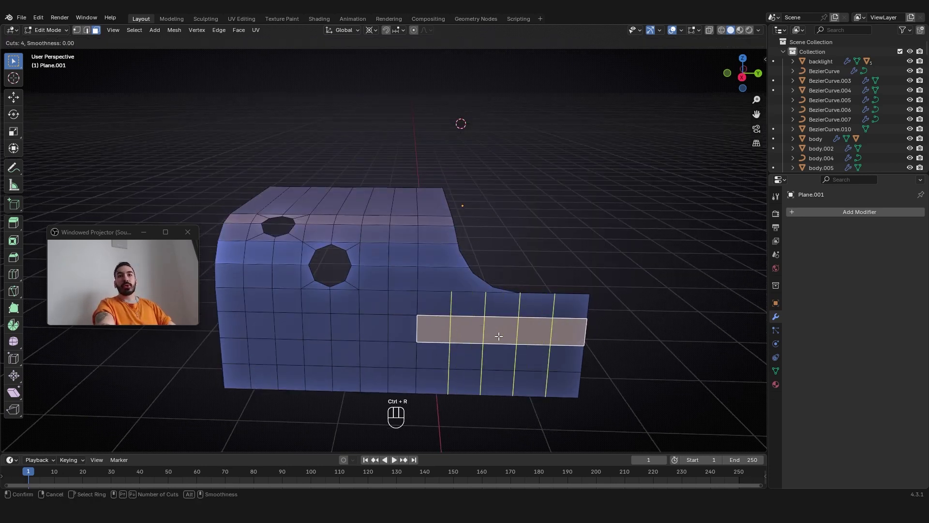
pyautogui.click(497, 336)
pyautogui.rightClick(497, 336)
# Try a loop cut through the upper faces beside the curved cut, joined to the first vertical cut of the lower grid
pyautogui.moveTo(527, 321); pyautogui.dragTo(365, 285, button='middle')
pyautogui.hotkey('ctrl', 'r')
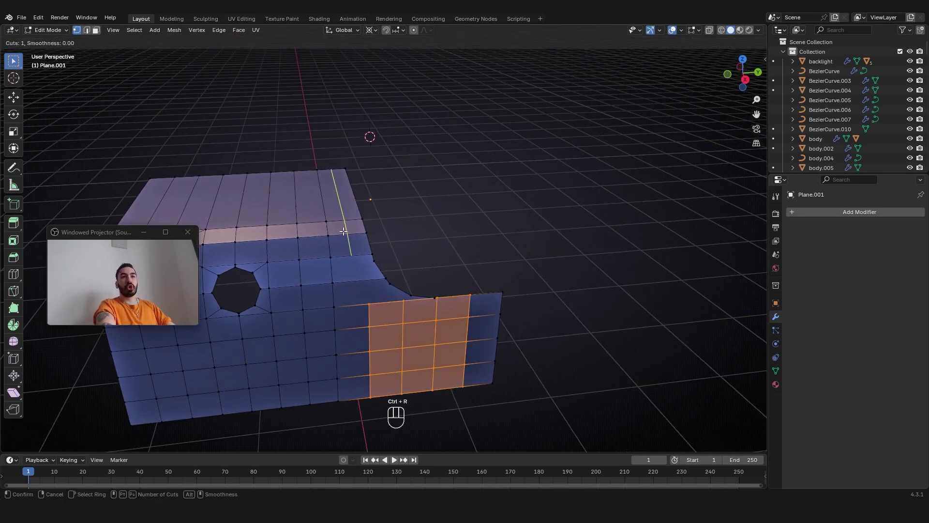
pyautogui.click(349, 235)
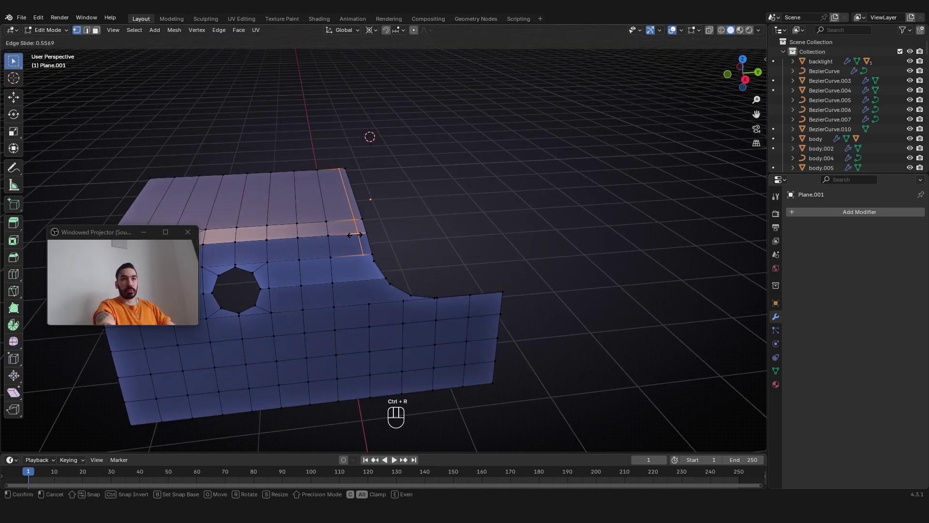
pyautogui.click(361, 256)
pyautogui.press('a')
pyautogui.press('a')
pyautogui.scroll(4, 378, 256)
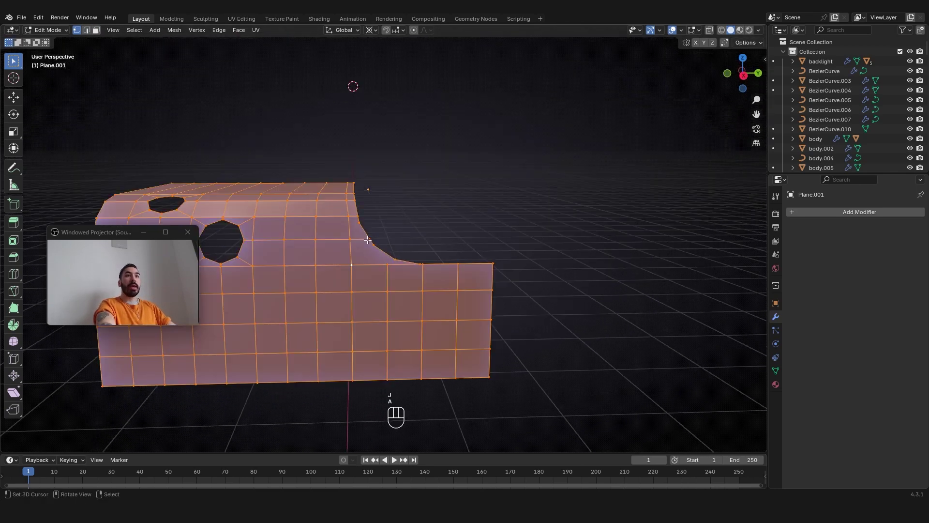
pyautogui.press('a')
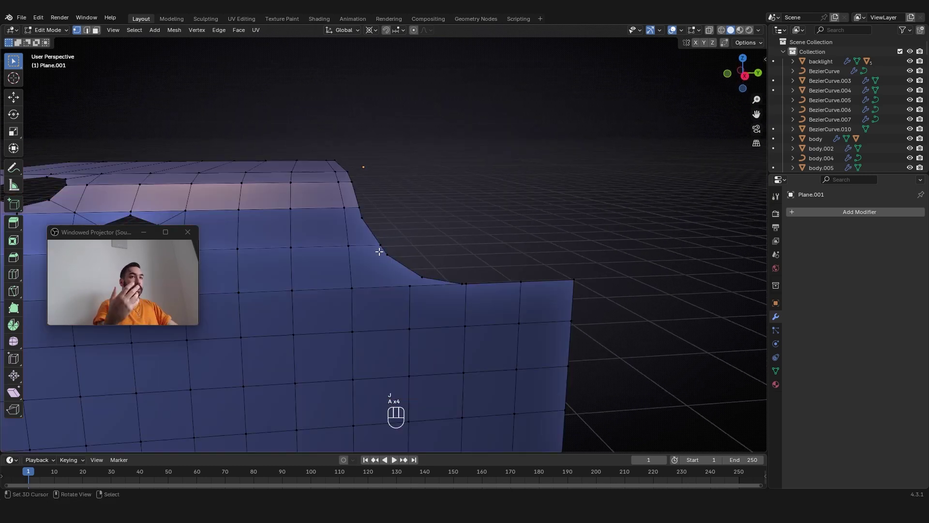
# Slide the joined vertical edge loop onto the neighbouring loop and merge overlapping vertices at a distance of 0.0001 m
pyautogui.moveTo(343, 230); pyautogui.dragTo(345, 252, button='middle')
pyautogui.press('g')
pyautogui.press('g')
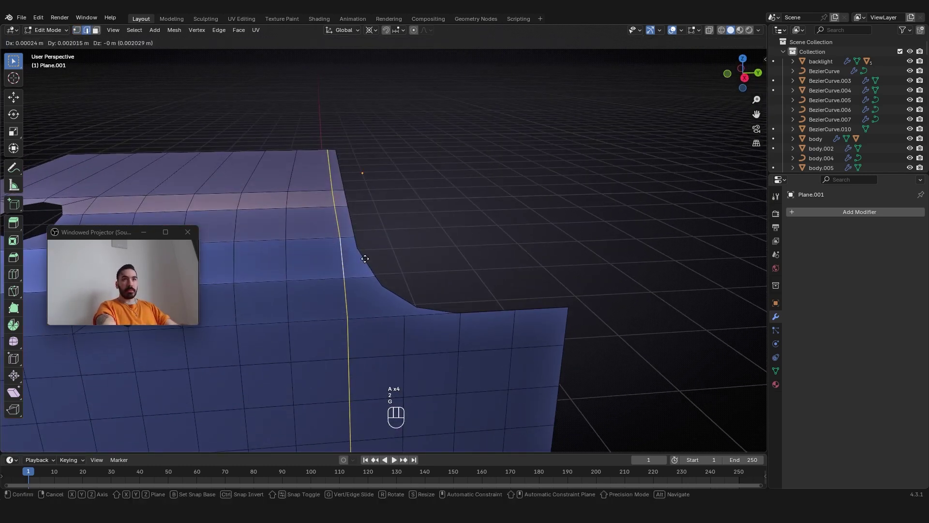
pyautogui.click(310, 260)
pyautogui.press('a')
pyautogui.press('a')
pyautogui.press('a')
pyautogui.hotkey('shift', 'w')
# Restore the missing vertical division in the lower grid with one centred loop cut
pyautogui.hotkey('ctrl', 'r')
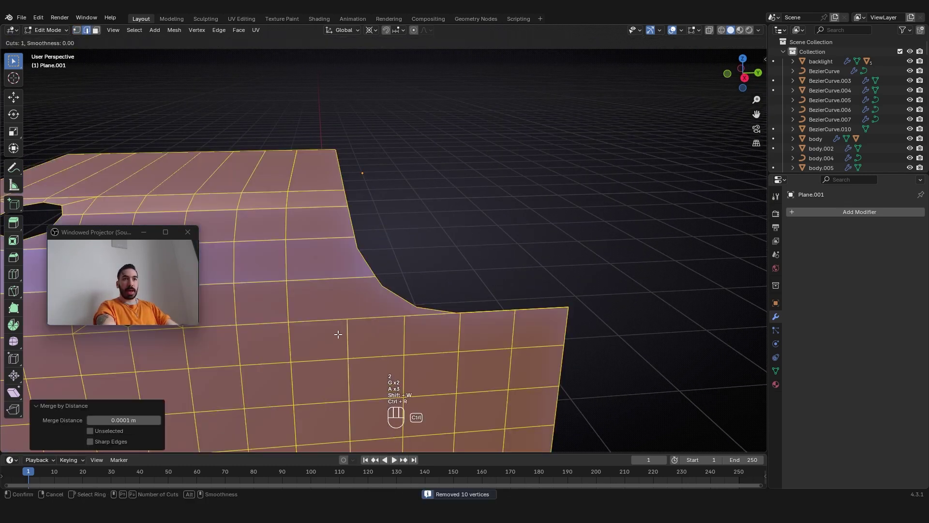
pyautogui.click(337, 334)
pyautogui.rightClick(338, 334)
pyautogui.press('a')
pyautogui.press('1')
# Select a vertex at the foot of the curved cut and try moving it off the edge
pyautogui.scroll(-2, 367, 309)
pyautogui.moveTo(382, 303); pyautogui.dragTo(382, 296, button='middle')
pyautogui.scroll(2, 409, 265)
pyautogui.keyDown('shift'); pyautogui.moveTo(412, 264); pyautogui.dragTo(403, 250, button='middle'); pyautogui.keyUp('shift')
pyautogui.press('a')
pyautogui.scroll(-1, 405, 269)
pyautogui.press('1')
pyautogui.rightClick(422, 266)
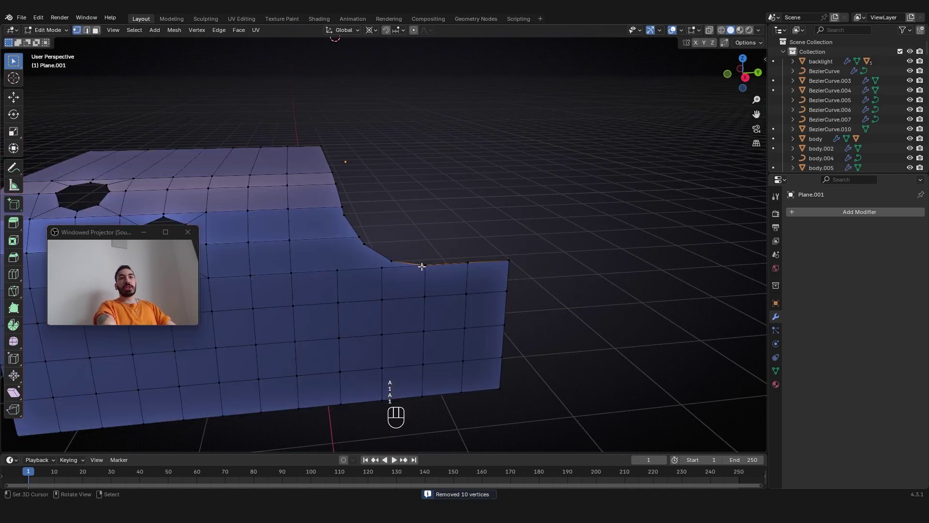
pyautogui.scroll(2, 425, 268)
pyautogui.press('g')
pyautogui.rightClick(452, 295)
pyautogui.moveTo(452, 294); pyautogui.dragTo(432, 239, button='middle')
pyautogui.press('g')
pyautogui.rightClick(436, 280)
# Try sliding the grid vertex along the straight edge beneath the curved cut and moving the neighbouring cut vertex
pyautogui.scroll(1, 441, 275)
pyautogui.scroll(-1, 459, 277)
pyautogui.scroll(1, 431, 238)
pyautogui.rightClick(417, 217)
pyautogui.press('g')
pyautogui.press('g')
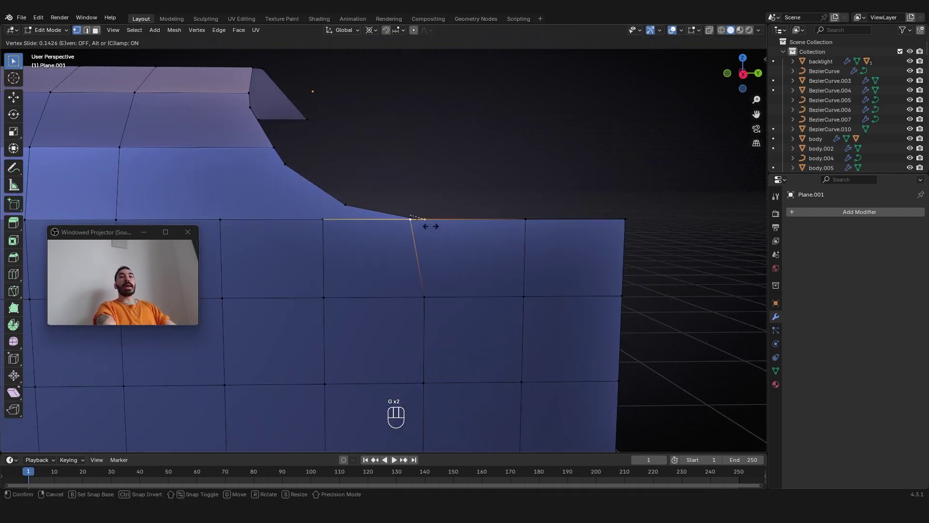
pyautogui.click(426, 225)
pyautogui.moveTo(426, 225); pyautogui.dragTo(506, 257, button='middle')
pyautogui.press('g')
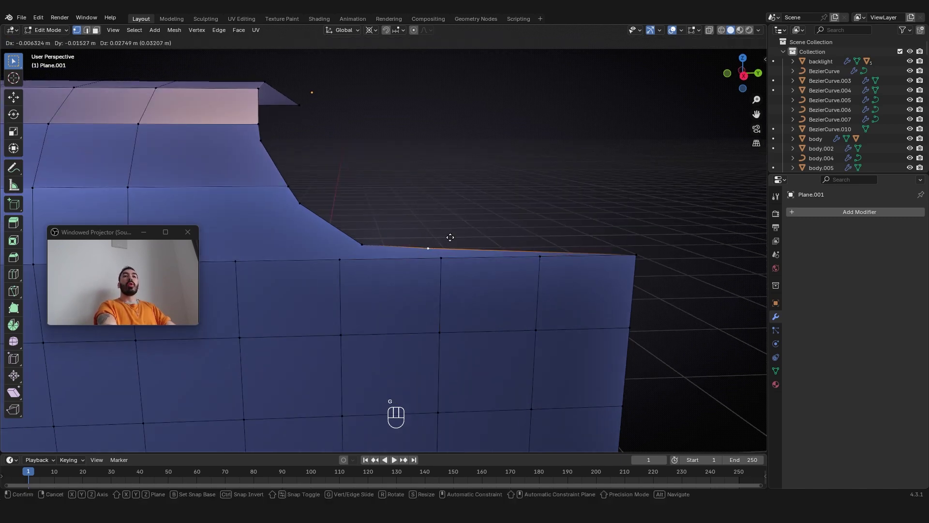
pyautogui.click(435, 242)
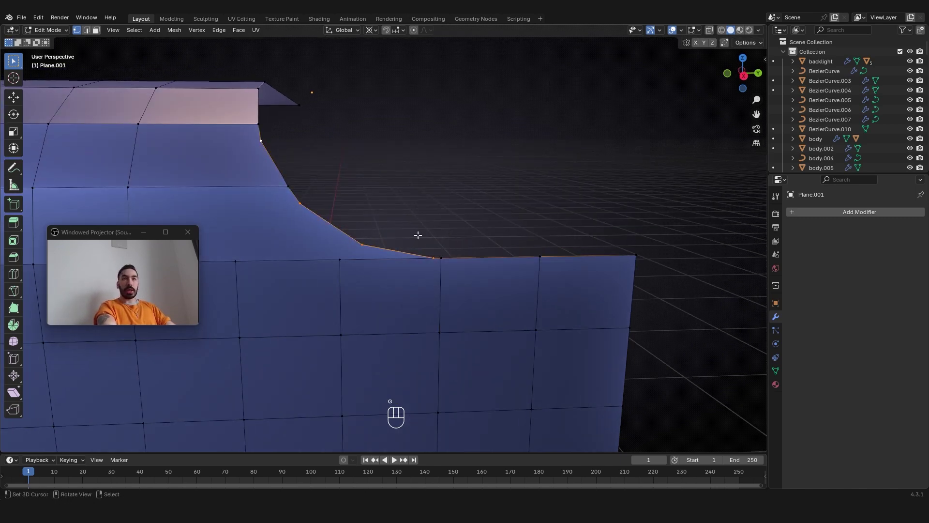
pyautogui.press('g')
pyautogui.rightClick(372, 235)
pyautogui.rightClick(372, 238)
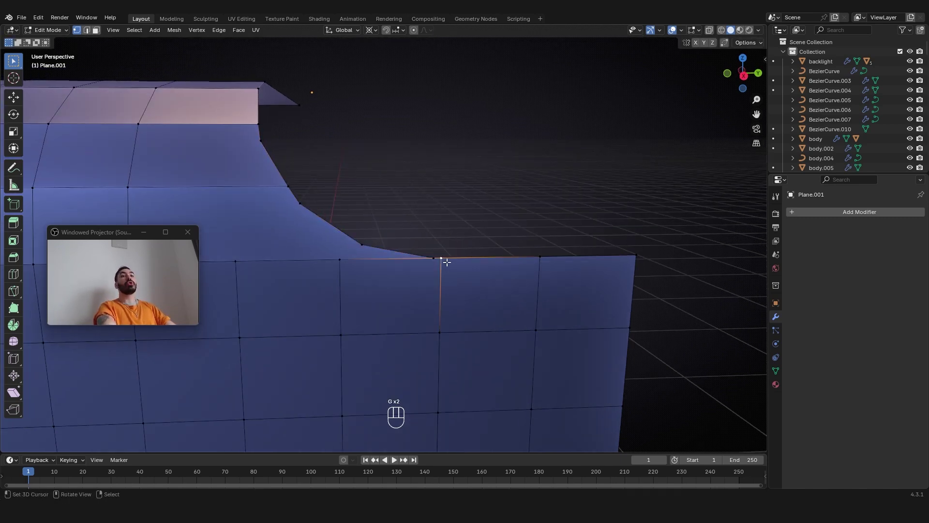
pyautogui.press('g')
pyautogui.rightClick(443, 276)
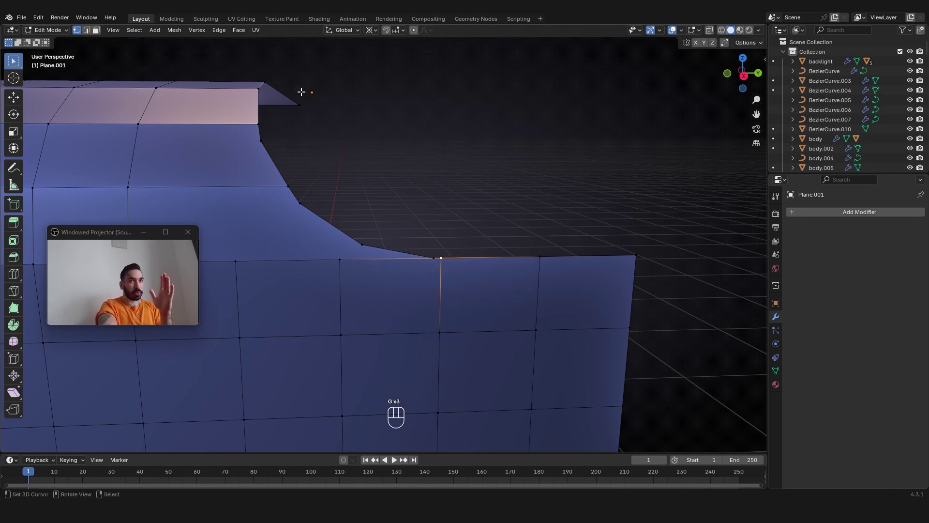
# Snap the 3D cursor to the curved cut's lowest vertex and move the neighbouring grid vertex onto the cursor
pyautogui.scroll(-2, 293, 156)
pyautogui.rightClick(412, 250)
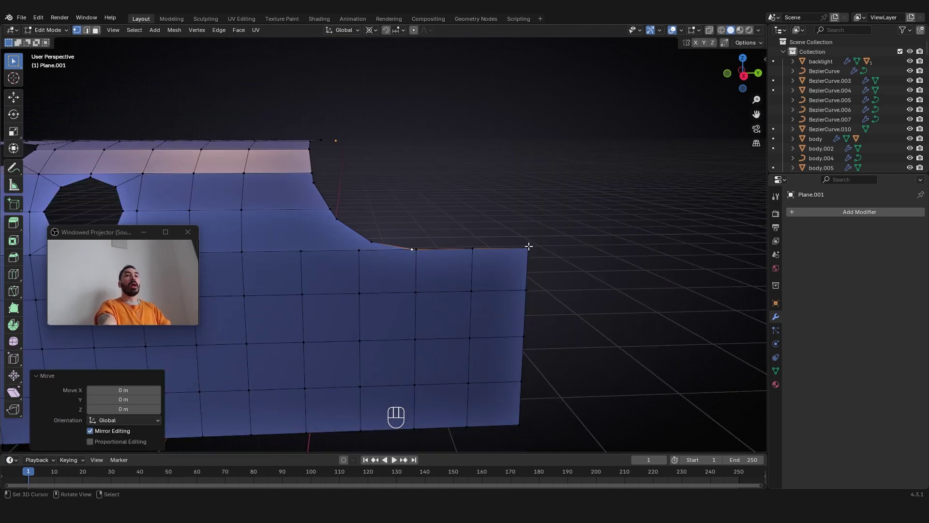
pyautogui.scroll(1, 562, 243)
pyautogui.hotkey('shift', 's')
pyautogui.click(569, 275)
pyautogui.hotkey('shift', 's')
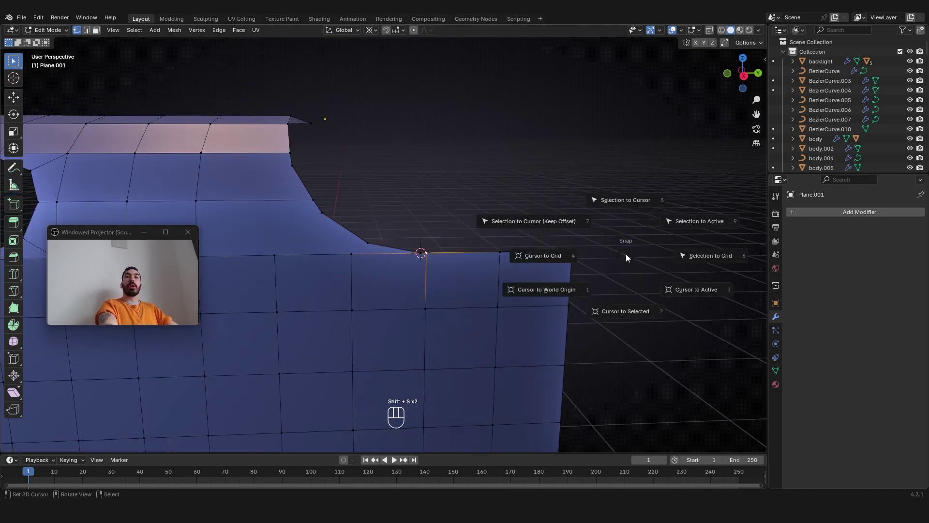
pyautogui.click(616, 202)
pyautogui.scroll(2, 442, 262)
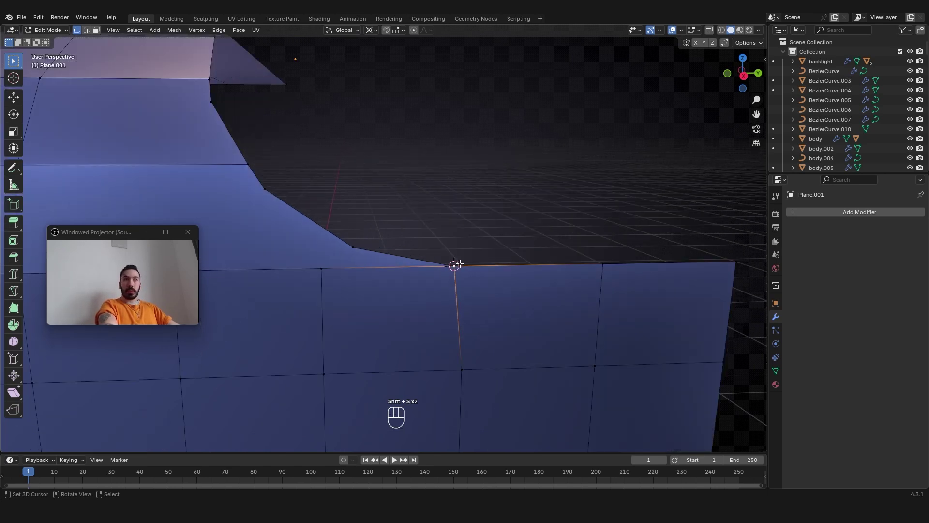
# Select the overlapping vertices at the foot of the curved cut in wireframe view and merge them by distance
pyautogui.press('a')
pyautogui.rightClick(451, 265)
pyautogui.press('g')
pyautogui.rightClick(452, 266)
pyautogui.press('z')
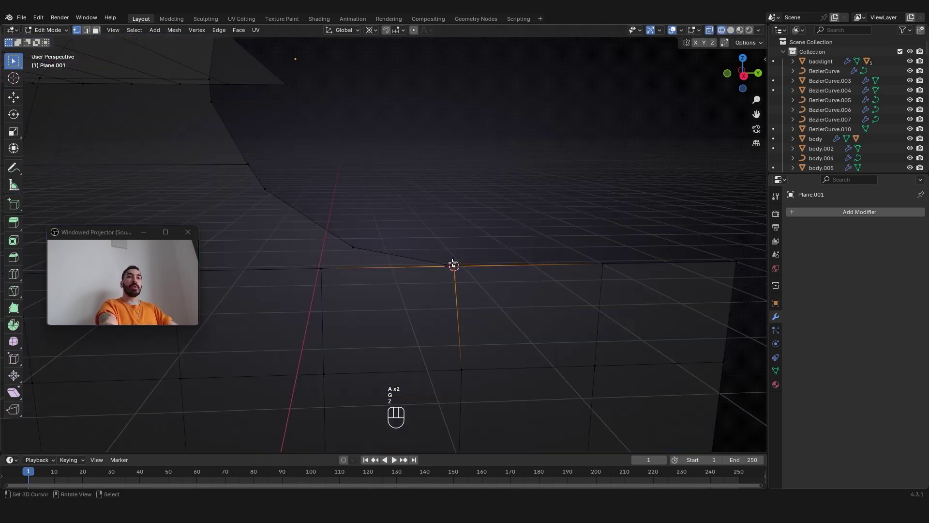
pyautogui.press('b')
pyautogui.moveTo(438, 253); pyautogui.dragTo(463, 277)
pyautogui.press('b')
pyautogui.press('m')
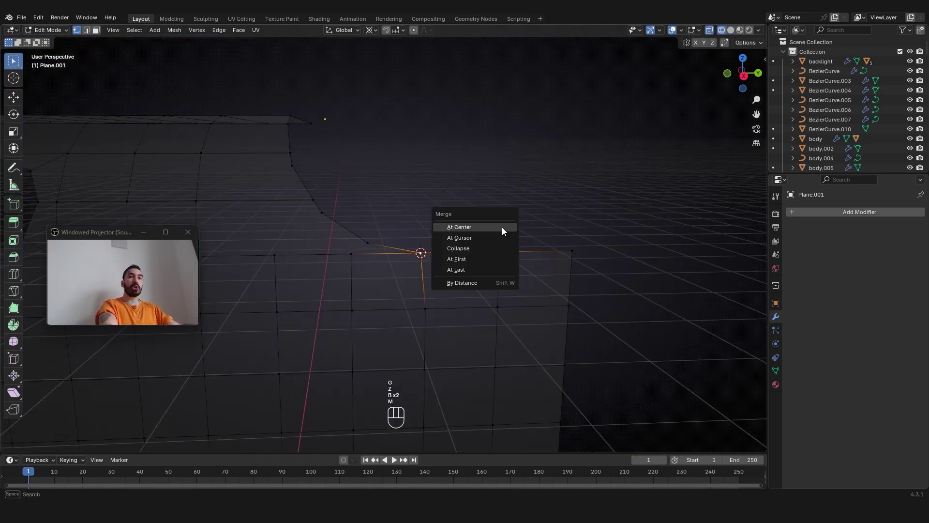
pyautogui.click(483, 287)
pyautogui.press('g')
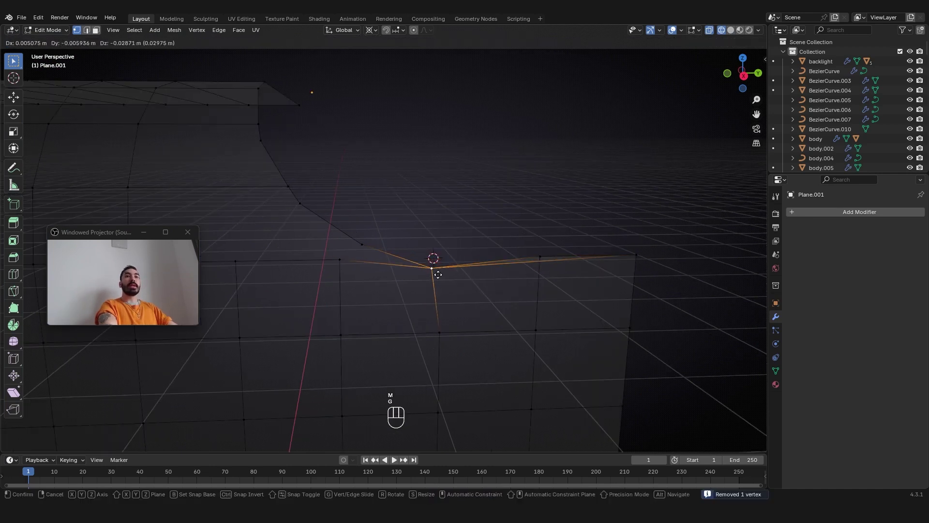
pyautogui.rightClick(519, 253)
# Delete the leftover duplicate edge along the straight border beside the merged vertex
pyautogui.press('2')
pyautogui.click(542, 256)
pyautogui.press('g')
pyautogui.rightClick(581, 232)
pyautogui.press('x')
pyautogui.click(605, 227)
pyautogui.press('1')
pyautogui.press('a')
pyautogui.rightClick(536, 253)
pyautogui.press('g')
pyautogui.rightClick(545, 270)
# Slide the grid vertex beneath the curve onto the neighbouring cut vertex and merge overlapping vertices by distance, in solid shading
pyautogui.scroll(-3, 483, 256)
pyautogui.press('z')
pyautogui.rightClick(363, 248)
pyautogui.keyDown('shift'); pyautogui.moveTo(394, 259); pyautogui.dragTo(473, 247, button='middle'); pyautogui.keyUp('shift')
pyautogui.press('1')
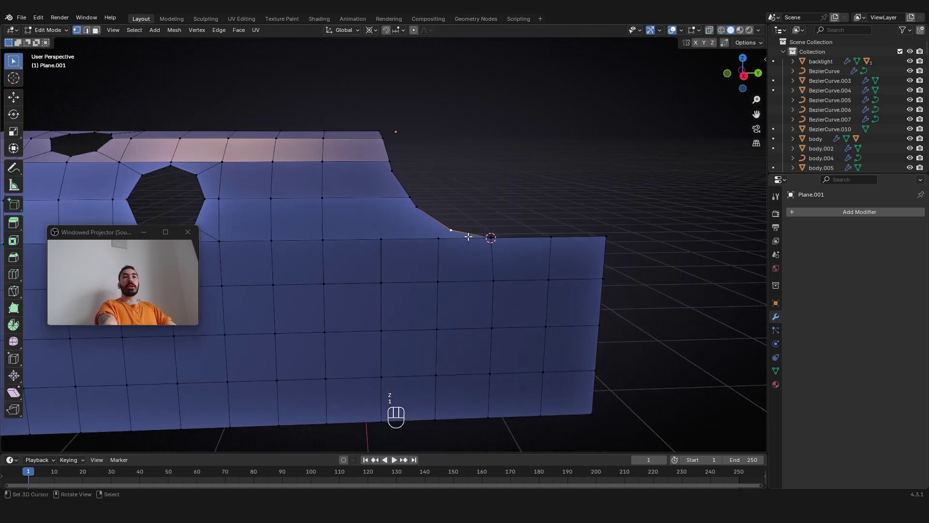
pyautogui.press('g')
pyautogui.press('g')
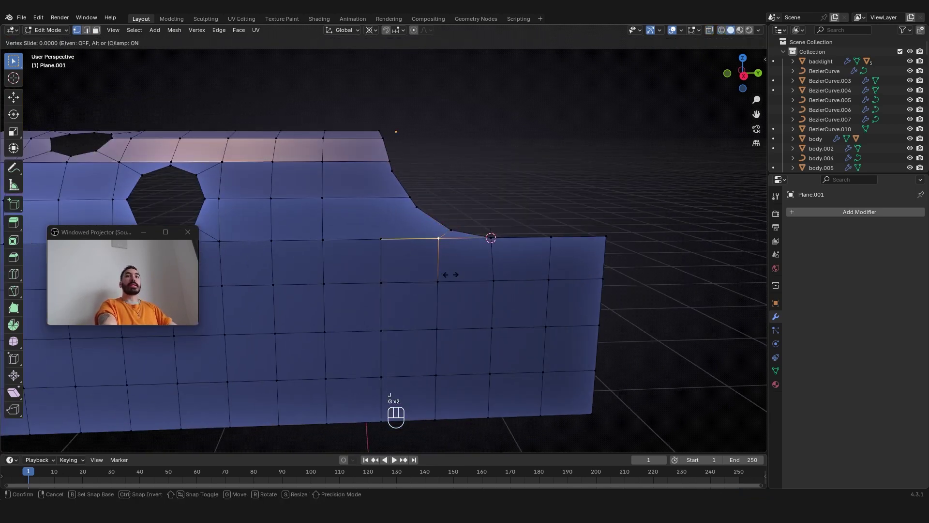
pyautogui.click(483, 256)
pyautogui.press('a')
pyautogui.press('a')
pyautogui.press('a')
pyautogui.press('a')
pyautogui.hotkey('shift', 'w')
# Slide a vertex near the lower part of the curved cut along its edge
pyautogui.moveTo(419, 229); pyautogui.dragTo(452, 265, button='middle')
pyautogui.press('a')
pyautogui.press('a')
pyautogui.click(436, 249)
pyautogui.press('g')
pyautogui.press('g')
pyautogui.click(445, 263)
# Add a vertical loop cut through the upper strip beside the curved cut and join it to the grid vertex below
pyautogui.hotkey('ctrl', 'r')
pyautogui.click(442, 213)
pyautogui.click(441, 228)
pyautogui.click(454, 291)
pyautogui.press('a')
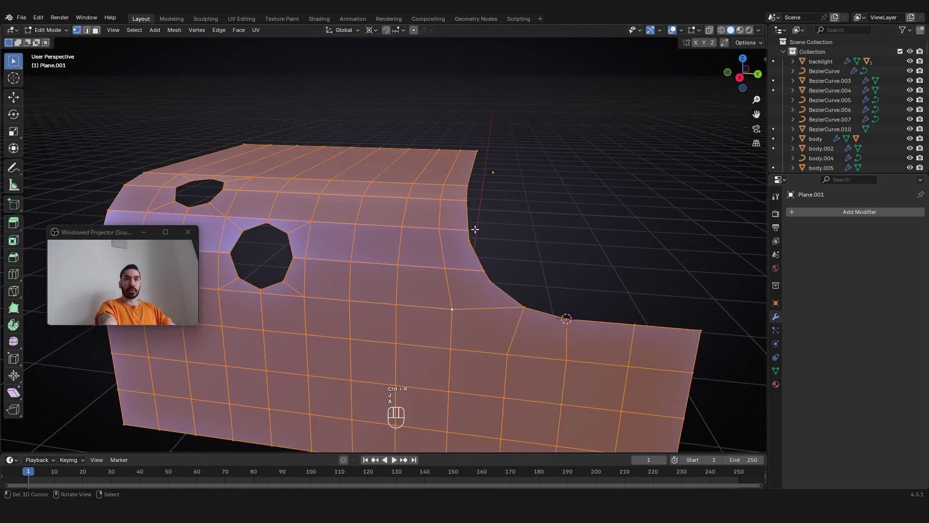
# Slide the upper row's end vertex along the curved border fully onto the neighbouring cut vertex
pyautogui.rightClick(475, 228)
pyautogui.moveTo(475, 228); pyautogui.dragTo(457, 224, button='middle')
pyautogui.press('g')
pyautogui.press('g')
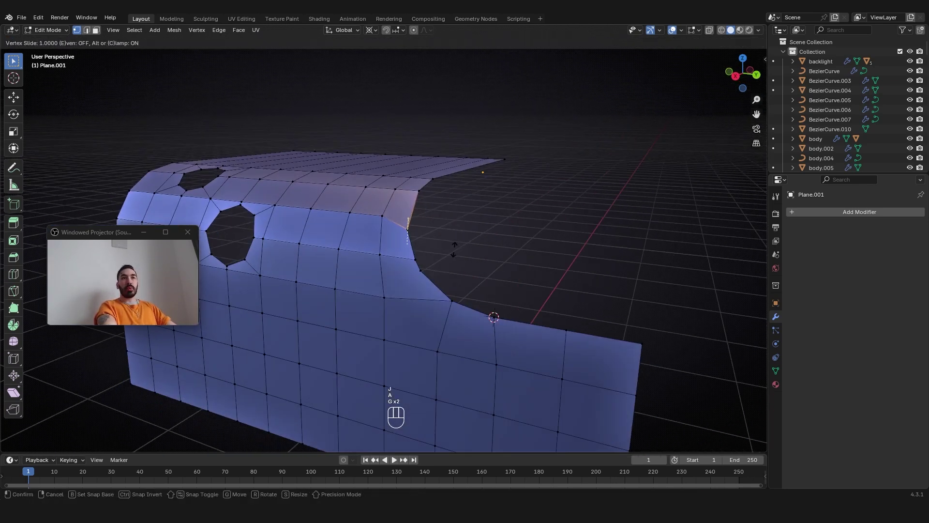
pyautogui.click(438, 259)
# Try sliding the next row's end vertex down the curved cut onto its neighbour, and undo the trial
pyautogui.moveTo(419, 253); pyautogui.dragTo(458, 262, button='middle')
pyautogui.press('g')
pyautogui.press('g')
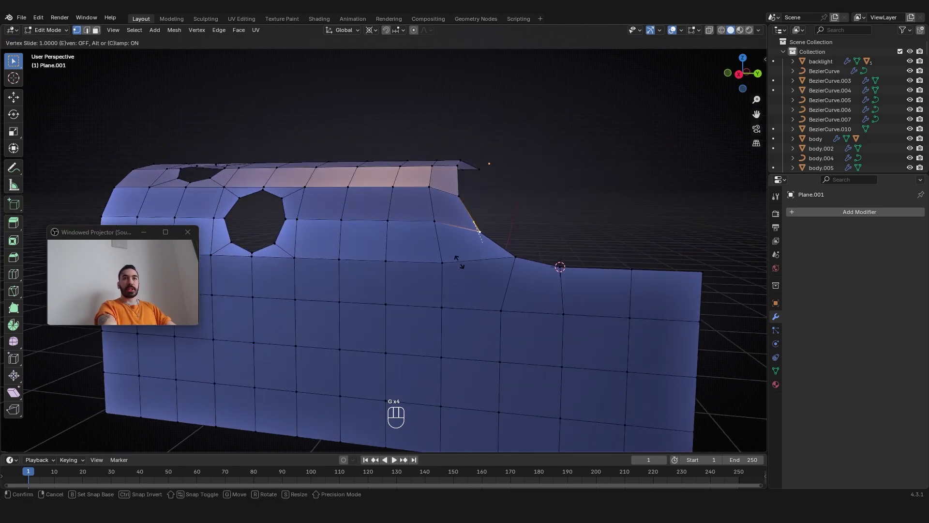
pyautogui.rightClick(455, 265)
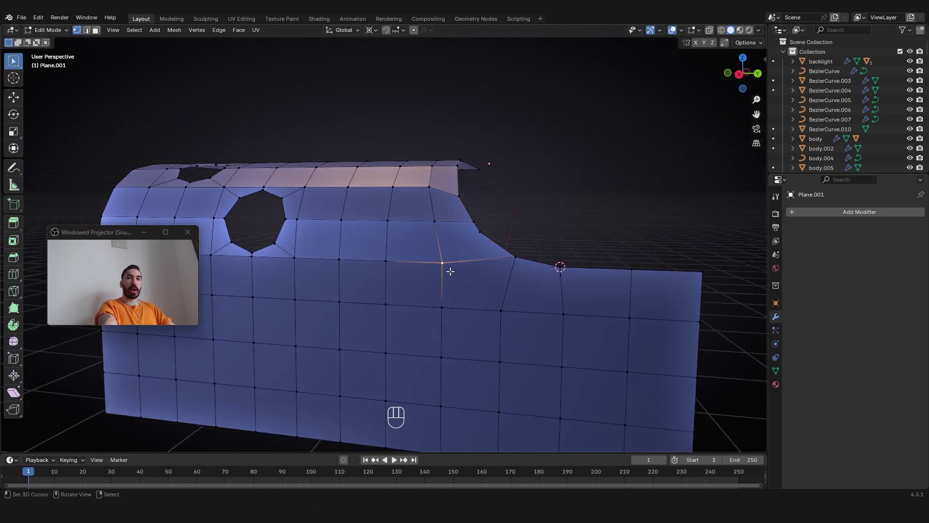
pyautogui.click(466, 255)
pyautogui.press('g')
pyautogui.press('g')
pyautogui.moveTo(471, 246)
pyautogui.mouseDown(button='middle')
pyautogui.moveTo(500, 247)
pyautogui.moveTo(484, 259)
pyautogui.mouseUp(button='middle')
pyautogui.hotkey('ctrl', 'z')
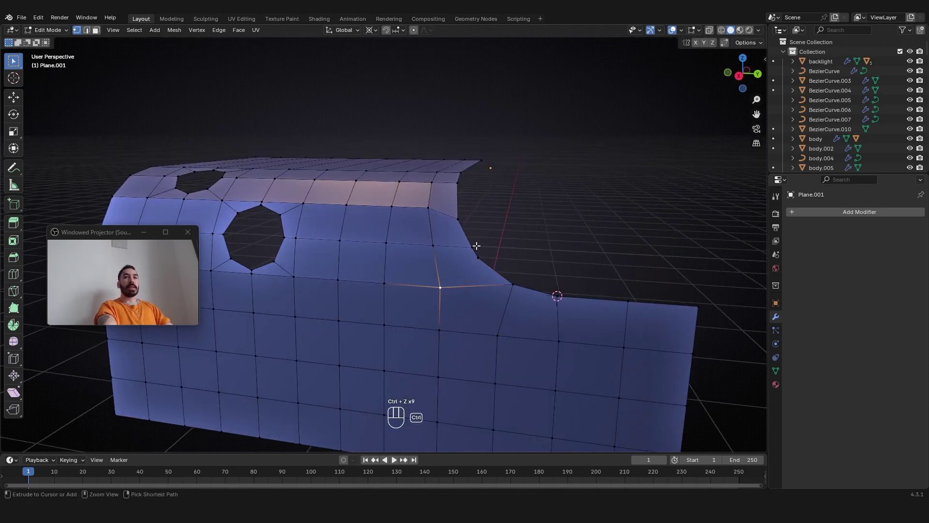
# Slide the remaining row-end vertex onto the neighbouring cut vertex and merge all overlapping vertices by distance
pyautogui.press('g')
pyautogui.press('g')
pyautogui.press('a')
pyautogui.press('a')
pyautogui.press('a')
pyautogui.hotkey('shift', 'w')
# Examine the panel's end profile, highlighting the edges that form its rounded shoulder
pyautogui.moveTo(477, 246); pyautogui.dragTo(556, 260, button='middle')
pyautogui.press('Tab')
pyautogui.press('1')
pyautogui.press('Tab')
pyautogui.press('Tab')
pyautogui.press('Tab')
pyautogui.press('1')
pyautogui.press('2')
pyautogui.click(373, 221)
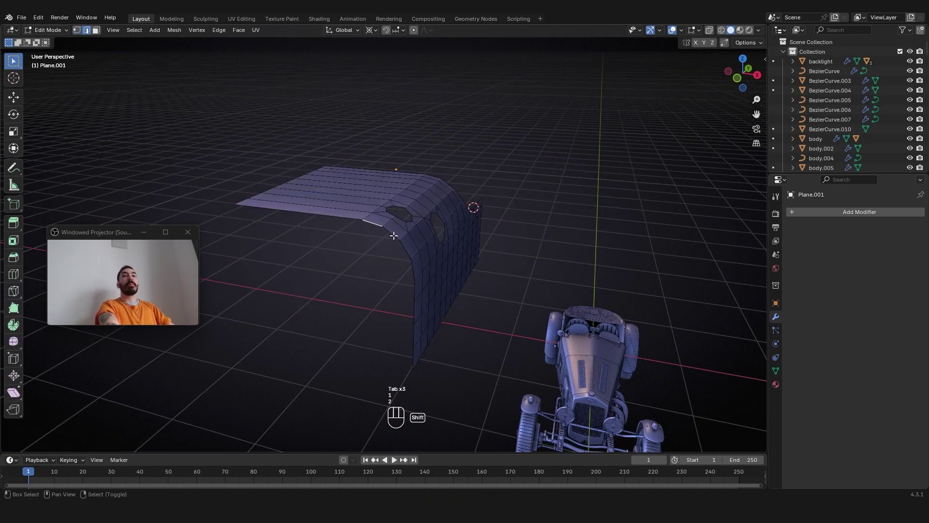
pyautogui.keyDown('shift'); pyautogui.click(405, 258); pyautogui.keyUp('shift')
pyautogui.moveTo(406, 258); pyautogui.dragTo(397, 258, button='middle')
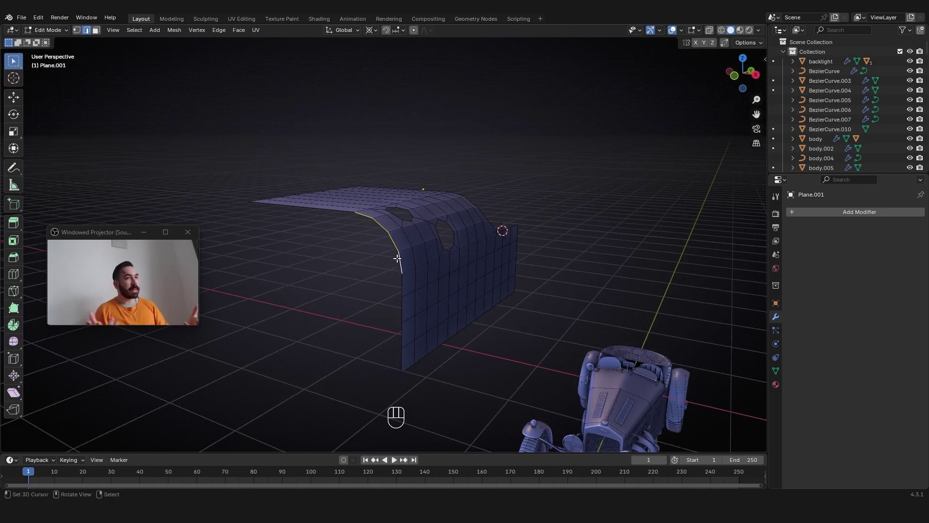
pyautogui.moveTo(397, 259); pyautogui.dragTo(497, 201, button='middle')
# Try extruding a vertex from the panel and undo the extrusion
pyautogui.press('1')
pyautogui.press('a')
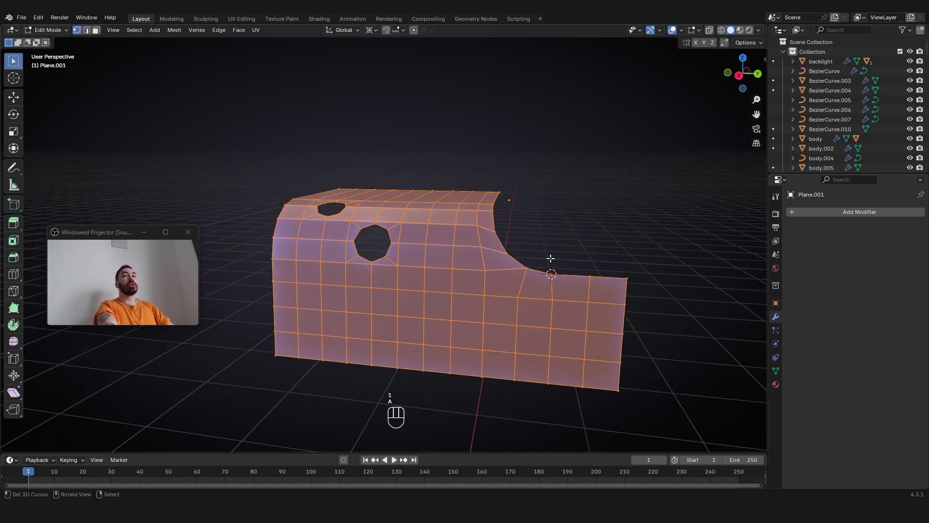
pyautogui.moveTo(556, 261); pyautogui.dragTo(486, 207, button='middle')
pyautogui.moveTo(526, 278); pyautogui.dragTo(449, 201, button='middle')
pyautogui.press('Tab')
pyautogui.press('Tab')
pyautogui.click(528, 267)
pyautogui.click(462, 263)
pyautogui.press('e')
pyautogui.click(520, 202)
pyautogui.hotkey('ctrl', 'z')
# Add several evenly spaced loop cuts across the panel's flat top surface
pyautogui.hotkey('ctrl', 'r')
pyautogui.click(449, 192)
pyautogui.rightClick(446, 192)
# Extrude all faces of the panel along their normals by about -0.03 m to give the sheet thickness
pyautogui.moveTo(445, 193); pyautogui.dragTo(407, 282, button='middle')
pyautogui.press('a')
pyautogui.press('a')
pyautogui.press('a')
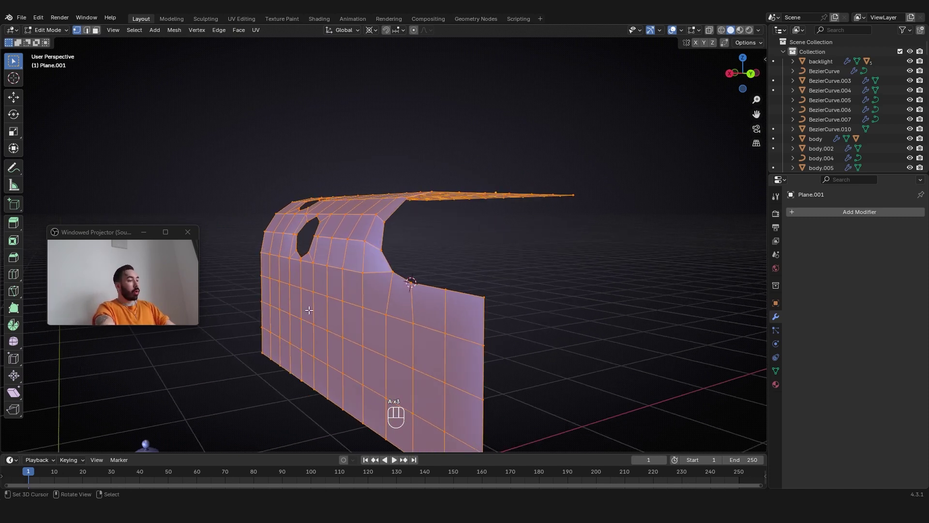
pyautogui.hotkey('alt', 'e')
pyautogui.click(353, 274)
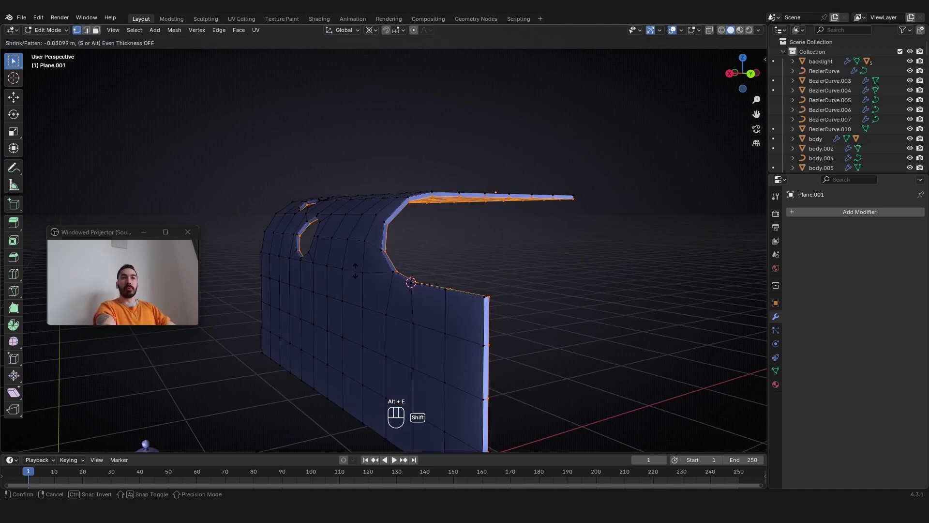
pyautogui.click(373, 296)
# Recalculate the normals of the whole thickened panel so they face outside
pyautogui.press('a')
pyautogui.press('a')
pyautogui.press('a')
pyautogui.hotkey('ctrl', 'n')
pyautogui.hotkey('shift', 'n')
# Select the edge loop along the curved cut and extend it to all edges with equal face angles
pyautogui.moveTo(475, 240); pyautogui.dragTo(390, 308, button='middle')
pyautogui.press('2')
pyautogui.keyDown('alt'); pyautogui.keyDown('shift'); pyautogui.click(390, 307); pyautogui.keyUp('shift'); pyautogui.keyUp('alt')
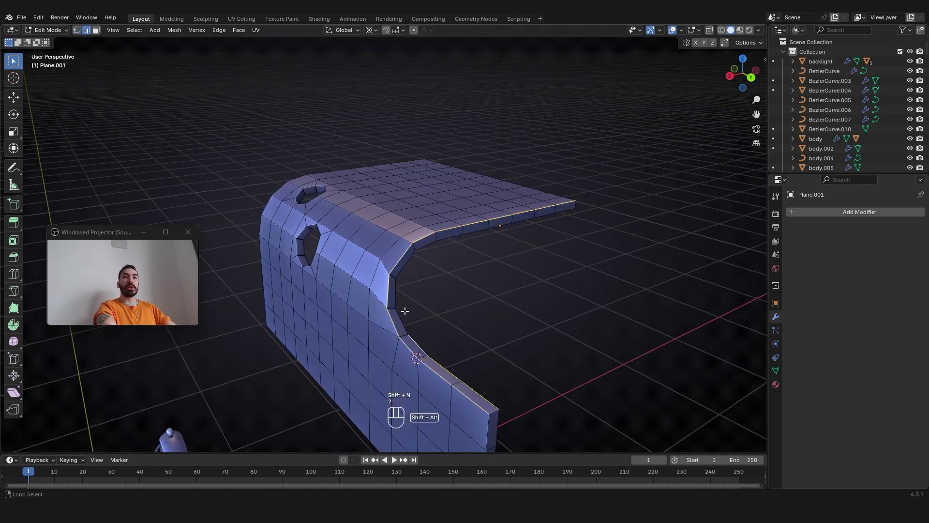
pyautogui.hotkey('shift', 'g')
pyautogui.click(570, 271)
pyautogui.moveTo(469, 293); pyautogui.dragTo(295, 329, button='middle')
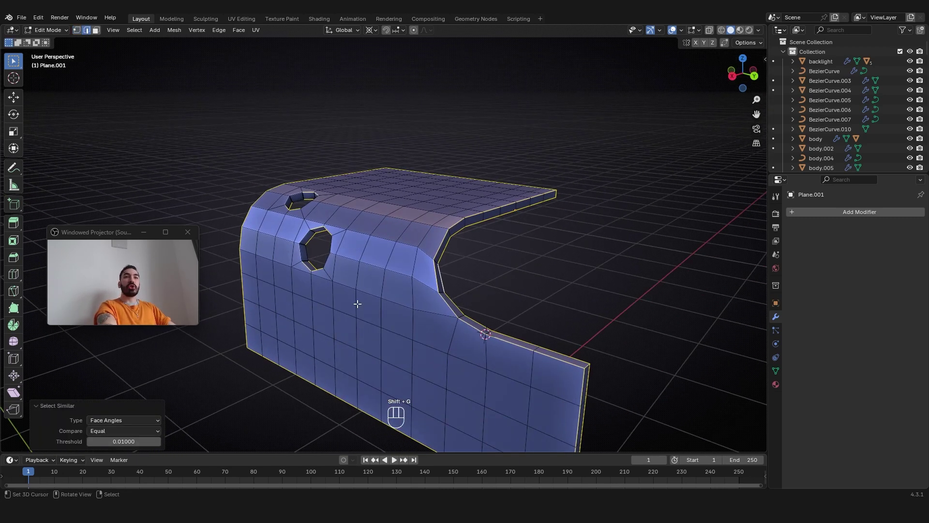
pyautogui.hotkey('shift', 'g')
pyautogui.click(523, 270)
pyautogui.moveTo(524, 271); pyautogui.dragTo(423, 276, button='middle')
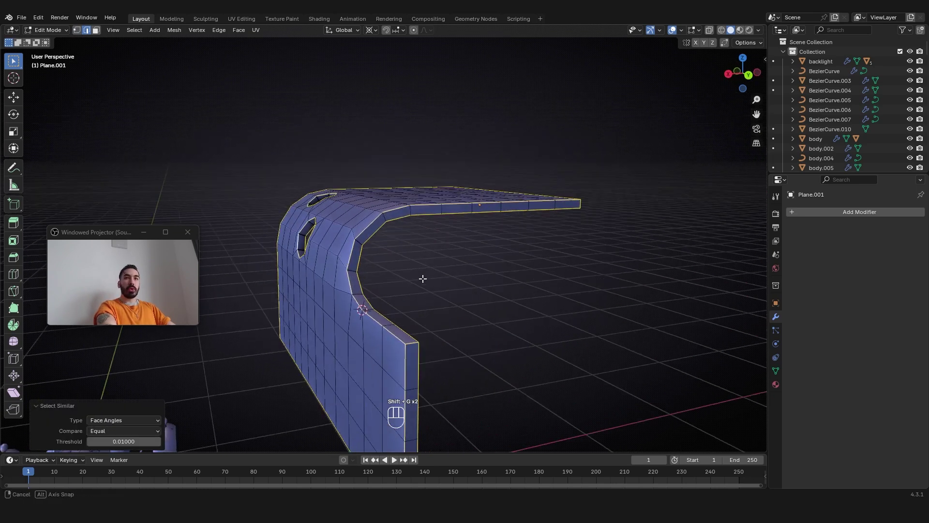
# Bevel the selected border and hole edges with 2 segments and an offset of about 0.02 m
pyautogui.hotkey('ctrl', 'b')
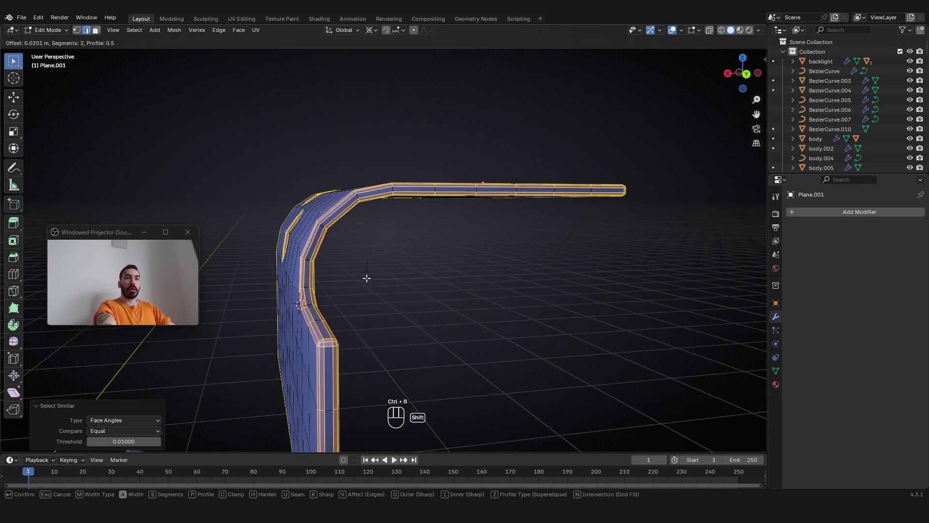
pyautogui.keyDown('shift'); pyautogui.click(370, 273); pyautogui.keyUp('shift')
pyautogui.moveTo(105, 238); pyautogui.dragTo(111, 174)
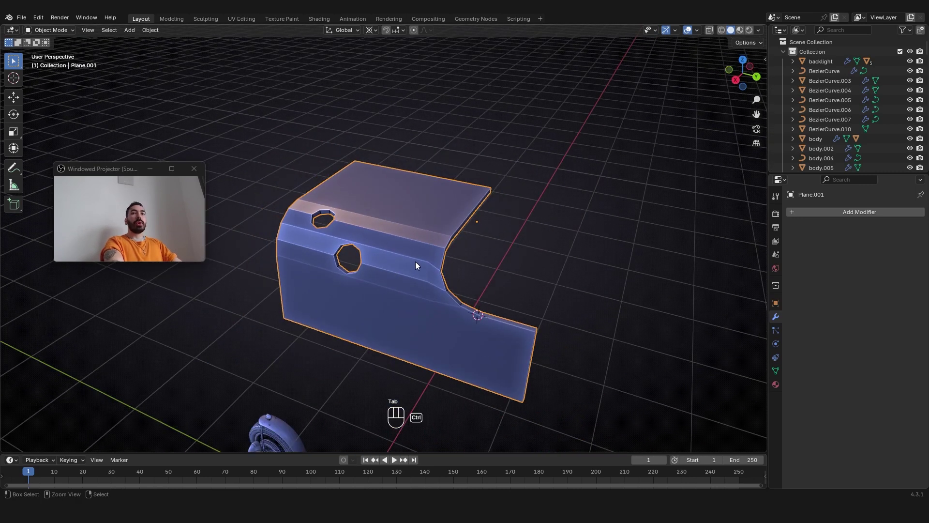
# Add a subdivision modifier at level 2 to the panel in object mode and shade it smooth
pyautogui.hotkey('ctrl', '1')
pyautogui.hotkey('ctrl', '2')
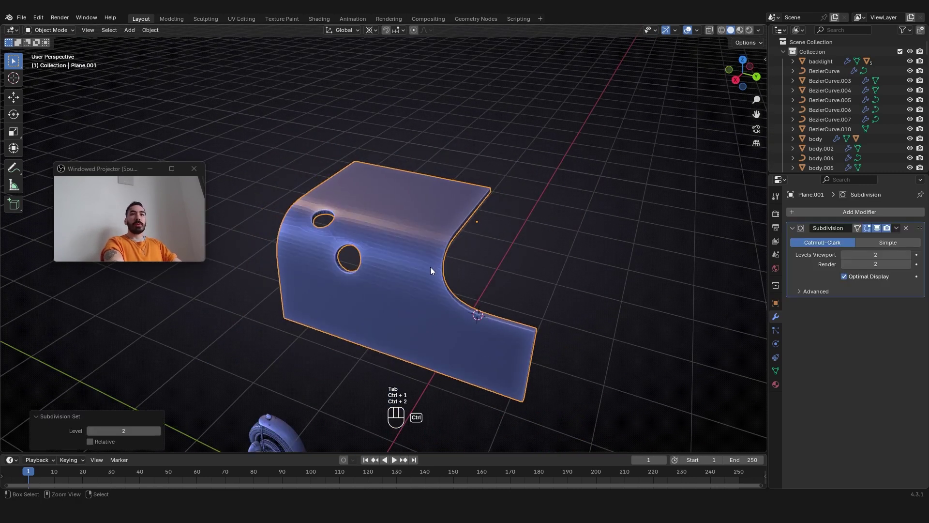
pyautogui.click(150, 30)
pyautogui.moveTo(98, 167); pyautogui.dragTo(88, 291)
pyautogui.click(149, 30)
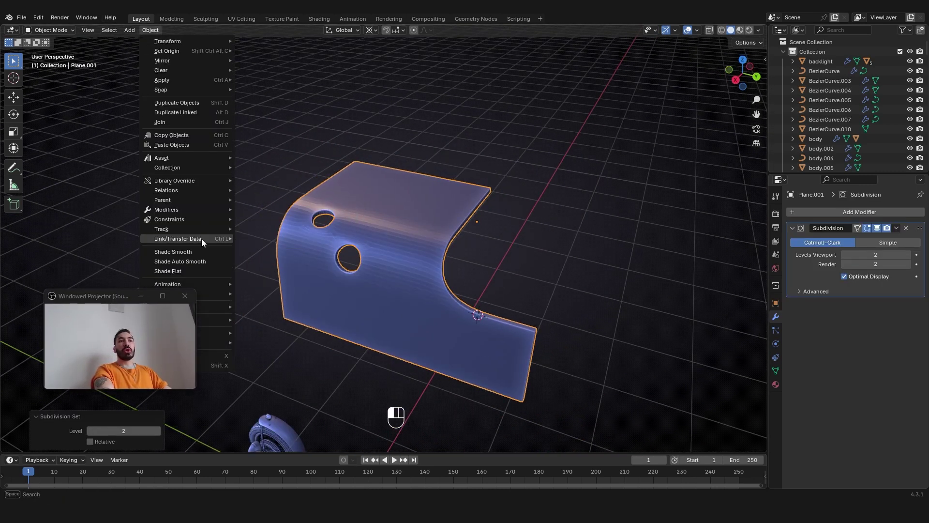
# Inspect the smoothed panel's curved cut, holes and shading from several angles
pyautogui.moveTo(452, 267); pyautogui.dragTo(426, 322, button='middle')
pyautogui.press('Tab')
pyautogui.press('Tab')
pyautogui.click(401, 327)
pyautogui.moveTo(361, 329); pyautogui.dragTo(346, 364, button='middle')
pyautogui.rightClick(346, 364)
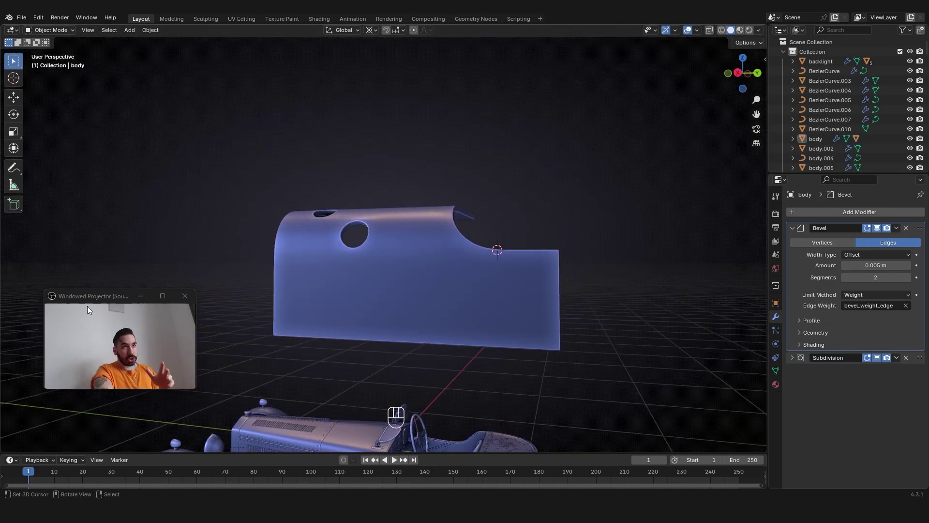
pyautogui.moveTo(88, 297); pyautogui.dragTo(67, 292)
pyautogui.moveTo(426, 292)
pyautogui.mouseDown(button='middle')
pyautogui.moveTo(416, 306)
pyautogui.moveTo(426, 254)
pyautogui.moveTo(372, 259)
pyautogui.moveTo(412, 276)
pyautogui.moveTo(420, 297)
pyautogui.moveTo(409, 297)
pyautogui.mouseUp(button='middle')
pyautogui.click(419, 294)
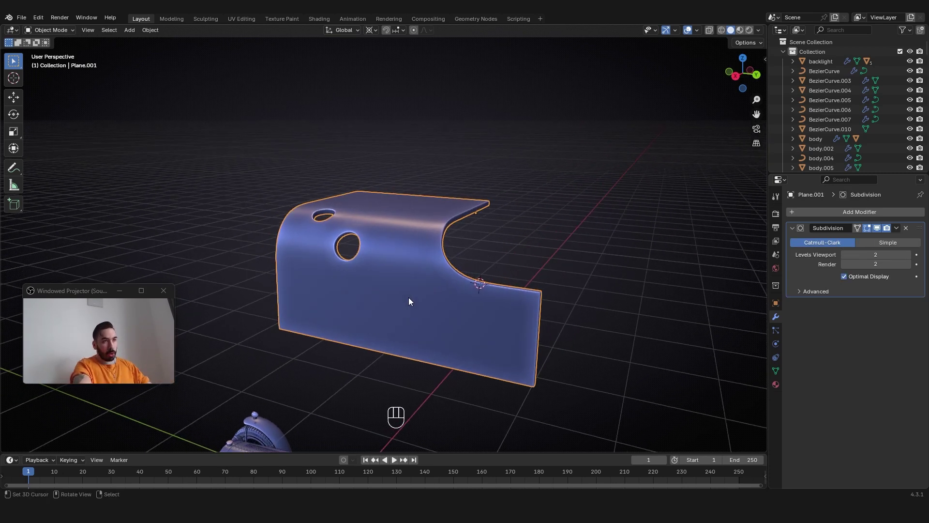